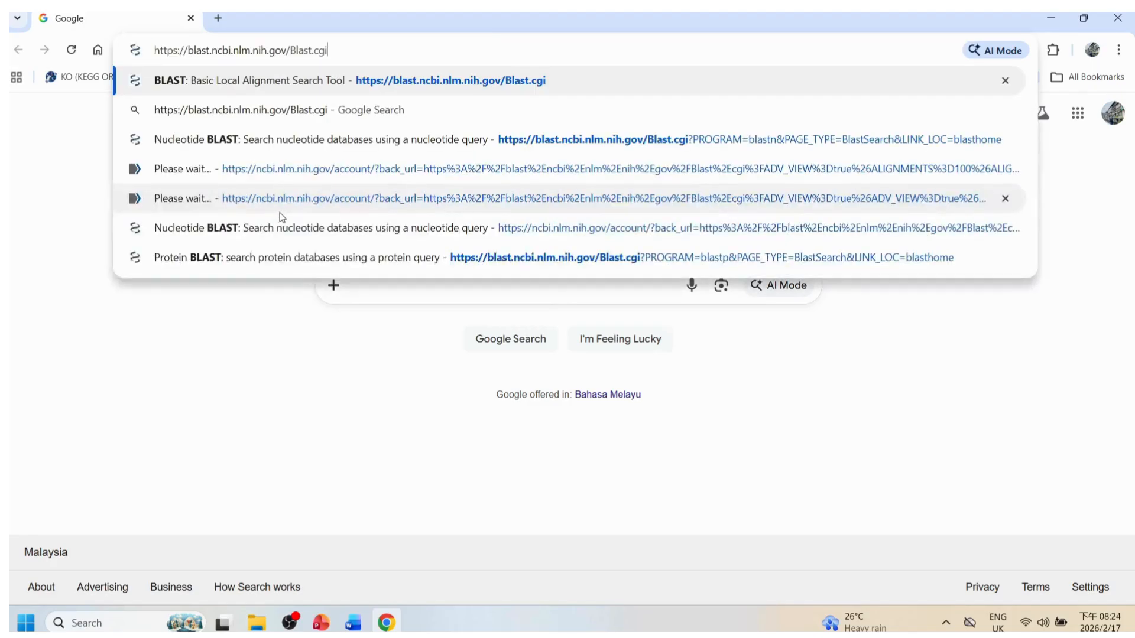
drag(384, 46, 147, 40)
key(Return)
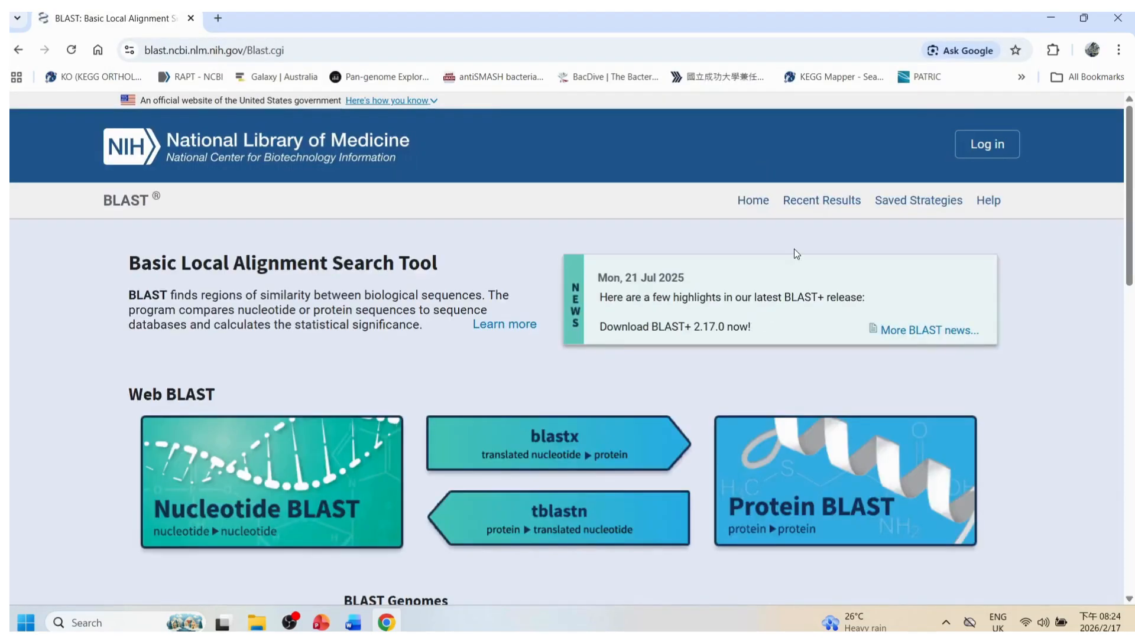
scroll(991, 269, down, 3)
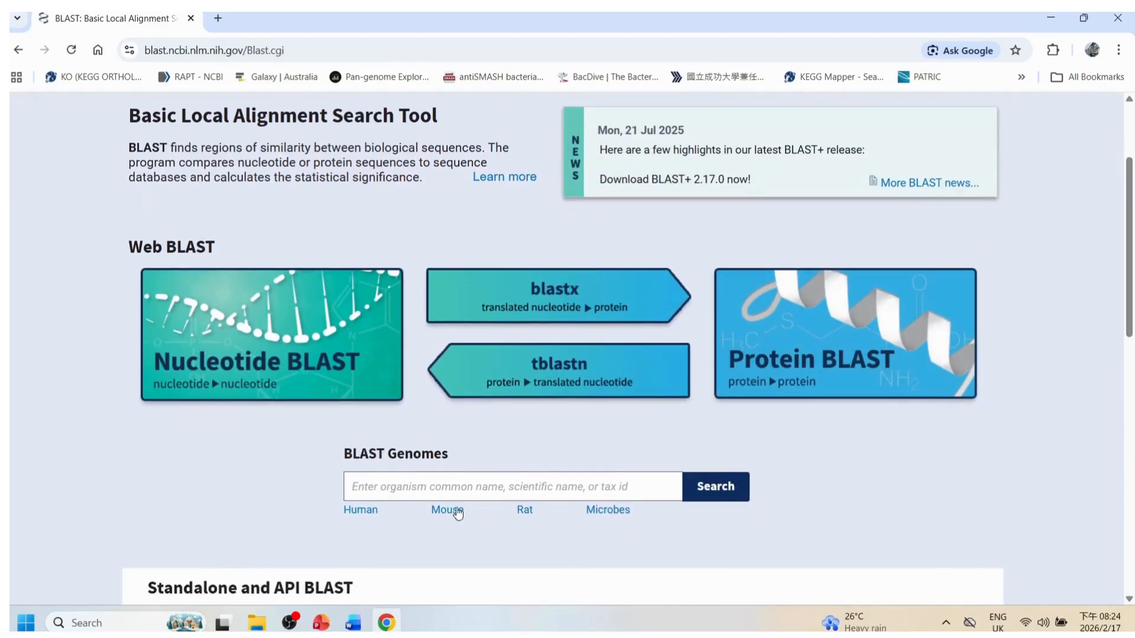
- Switch to the Word document and copy the full DNA sequence under the 16S rRNA heading
click(353, 623)
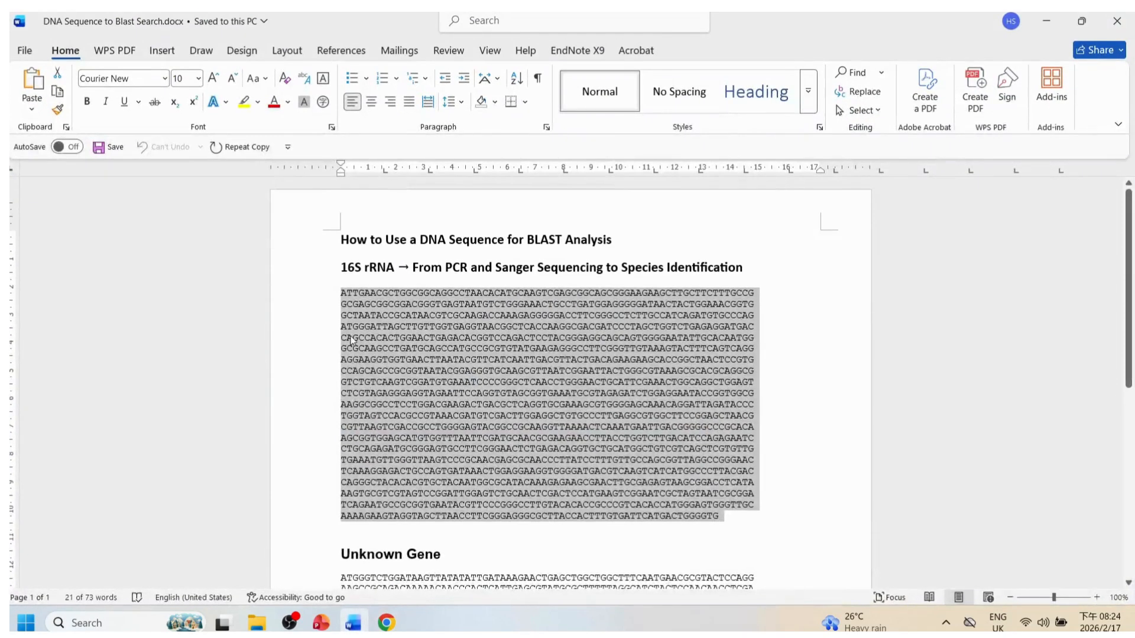
click(357, 319)
drag(341, 293, 532, 450)
drag(341, 267, 393, 267)
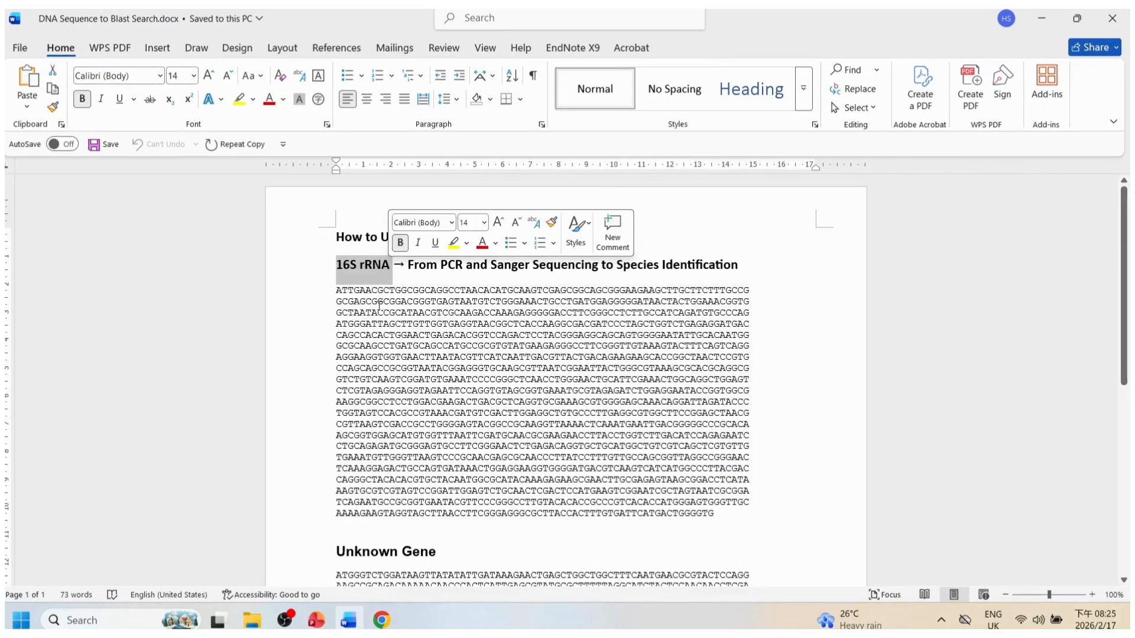
click(380, 314)
drag(337, 290, 715, 513)
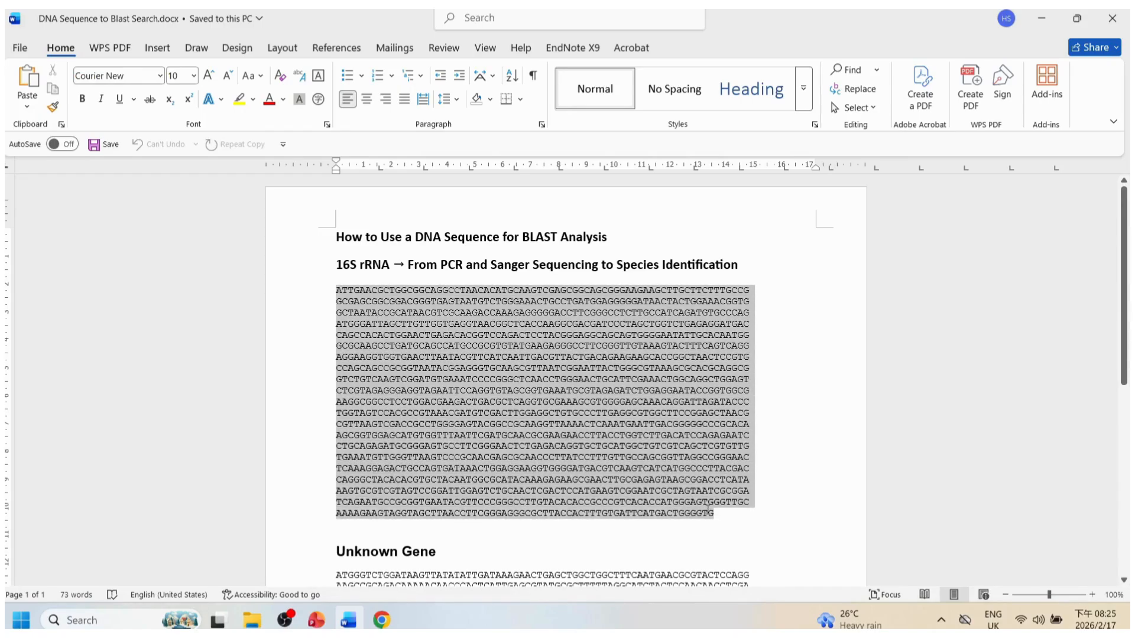
right_click(520, 387)
click(585, 168)
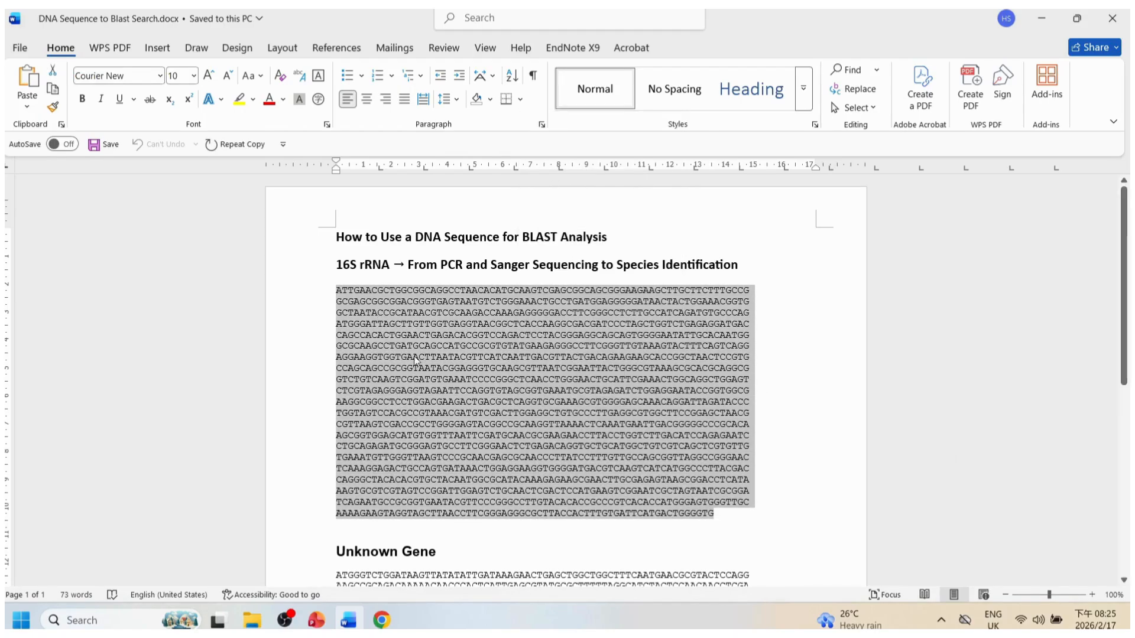
- Switch to Chrome, open Nucleotide BLAST and paste the copied sequence as the query
click(382, 620)
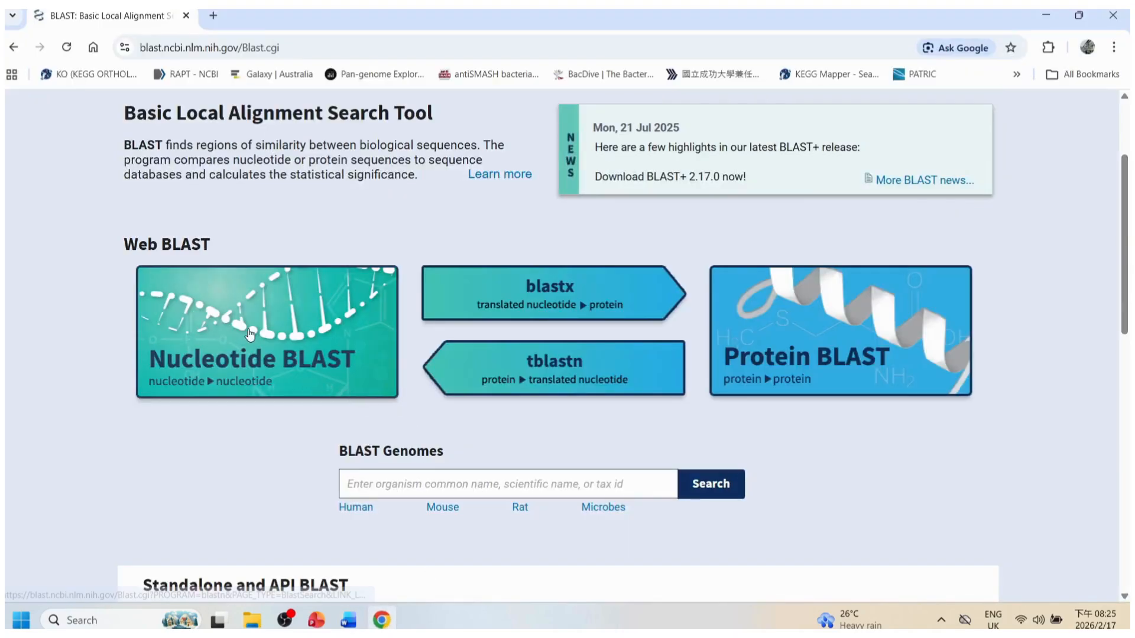
click(285, 326)
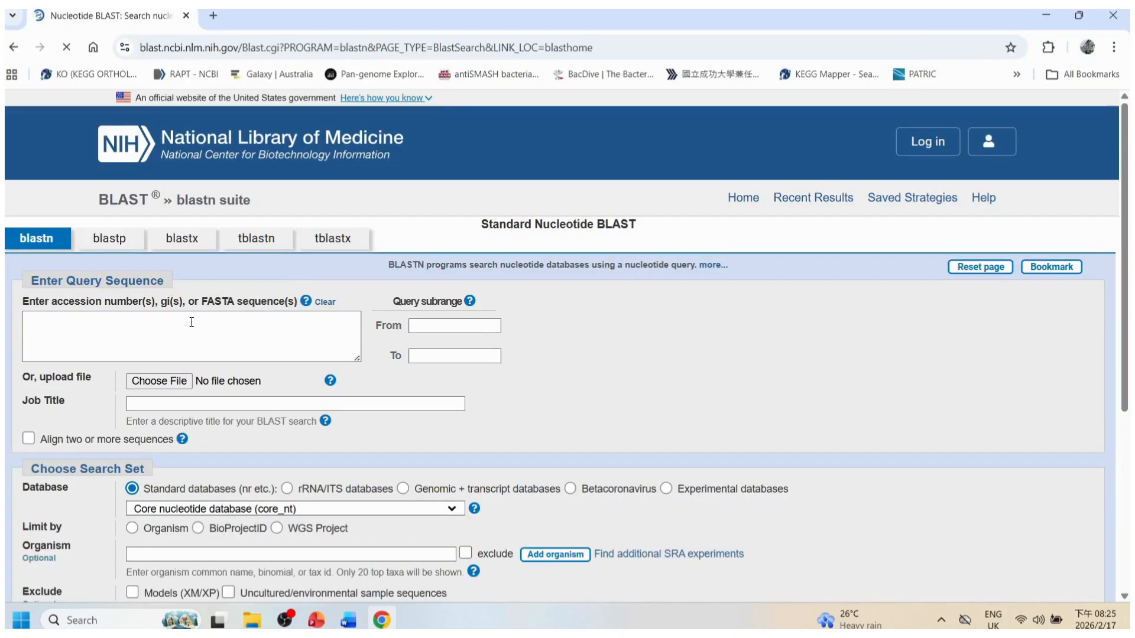
right_click(195, 333)
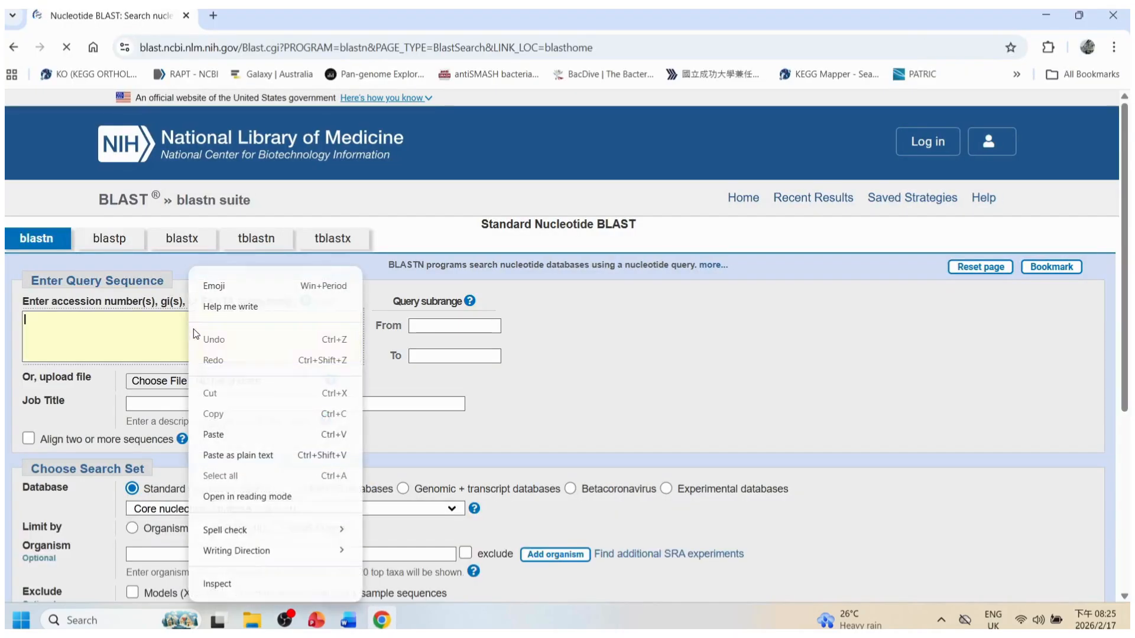
click(237, 435)
- Set the job title to "16S RNA Search"
click(202, 406)
text(16S RNA Search)
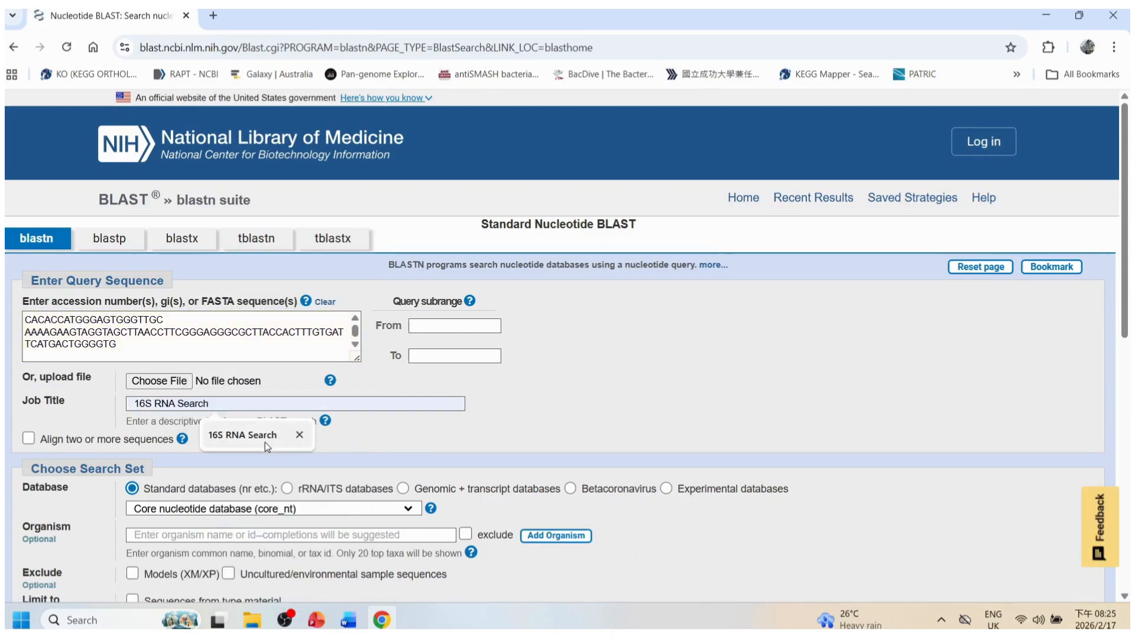
click(266, 438)
- Choose the rRNA/ITS databases with 16S ribosomal RNA sequences (Bacteria and Archaea) as the search set
scroll(530, 427, down, 5)
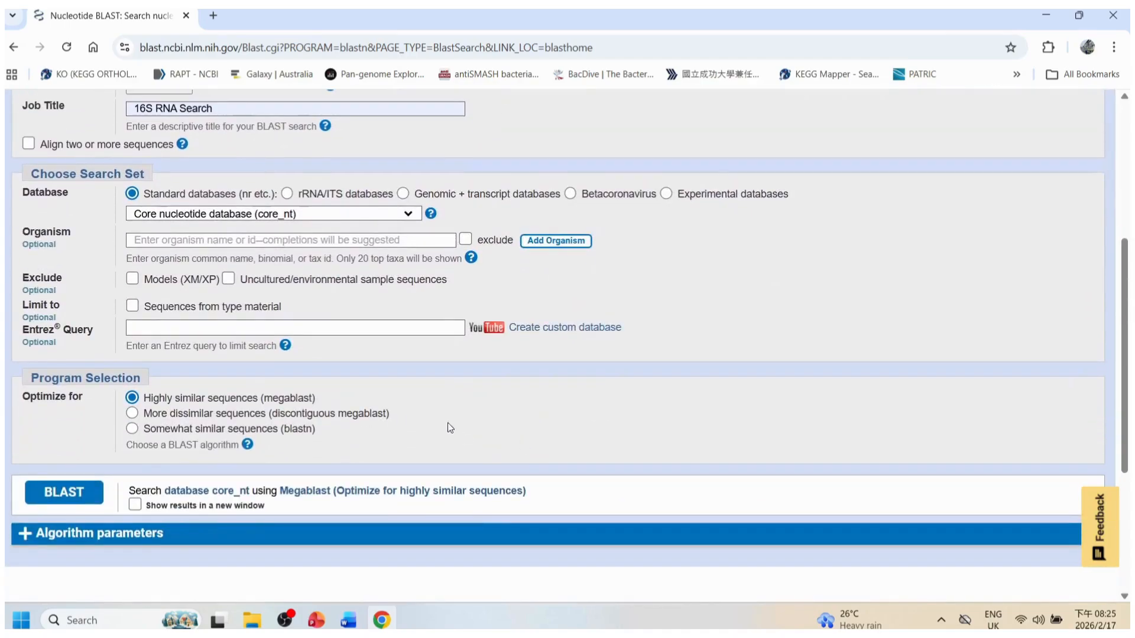
click(287, 194)
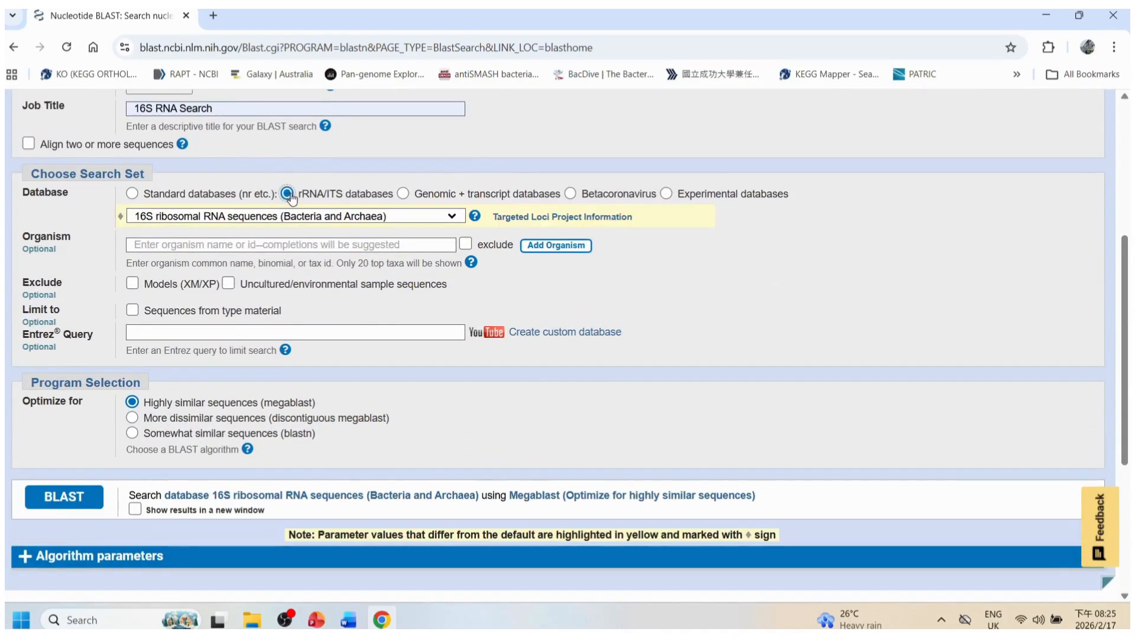
click(451, 216)
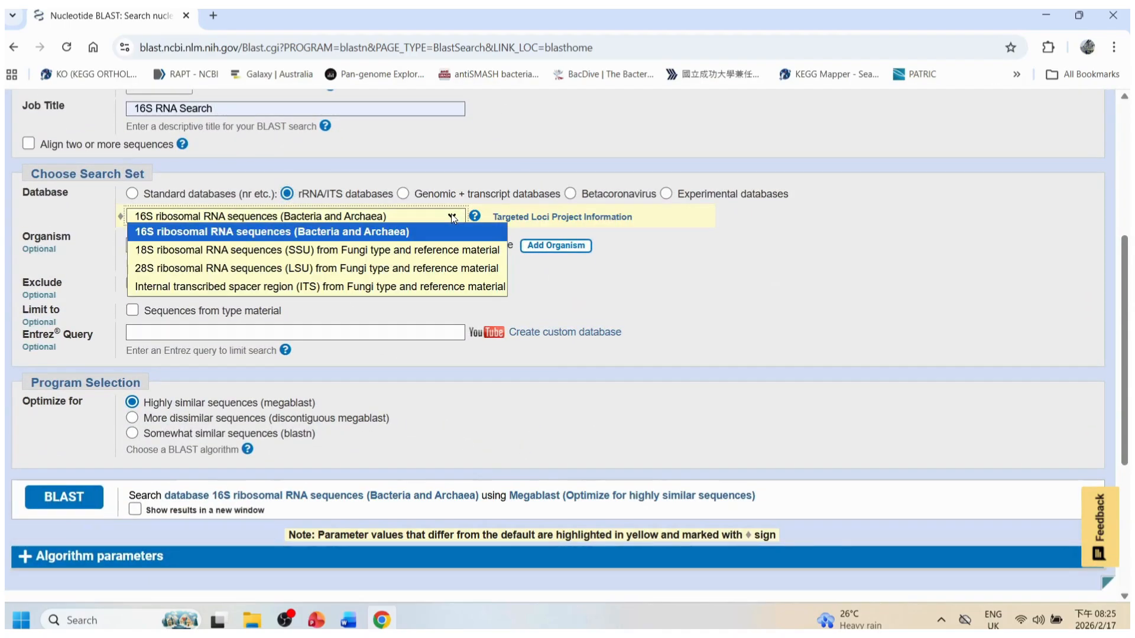
- Look through the Genomic + transcript, Betacoronavirus and Experimental database choices and return to the rRNA/ITS databases
click(404, 194)
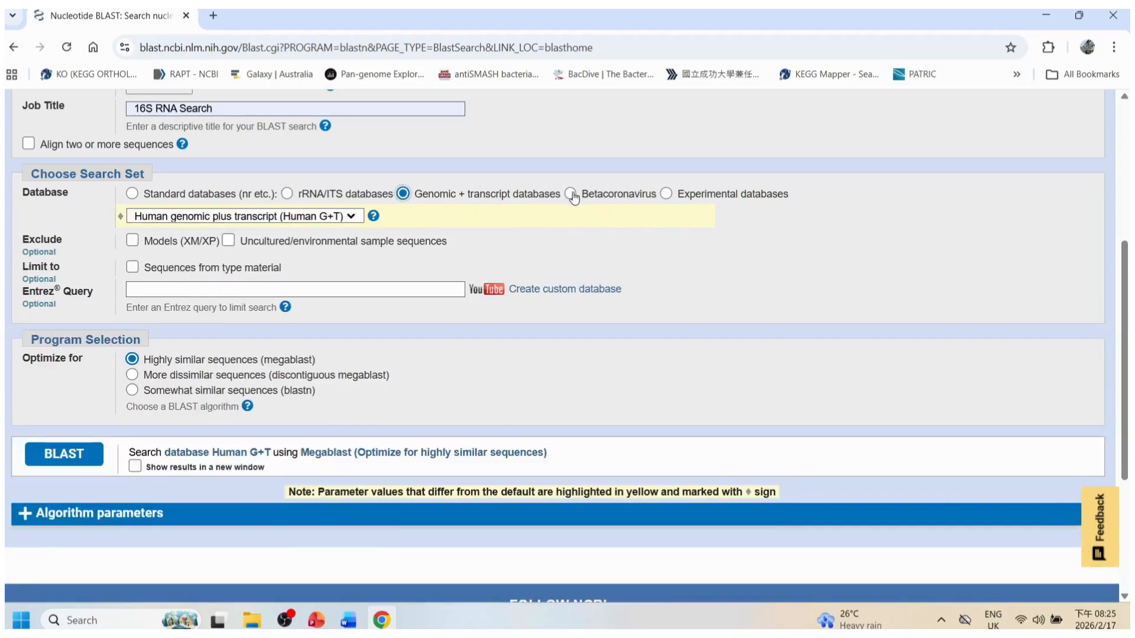
click(351, 216)
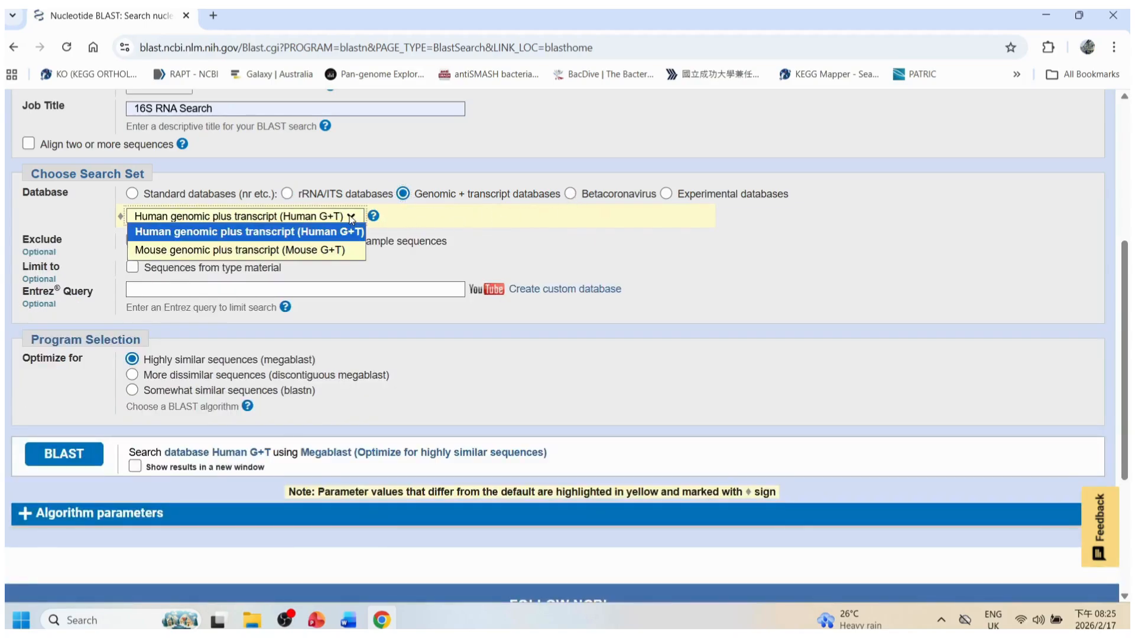
click(574, 200)
click(571, 195)
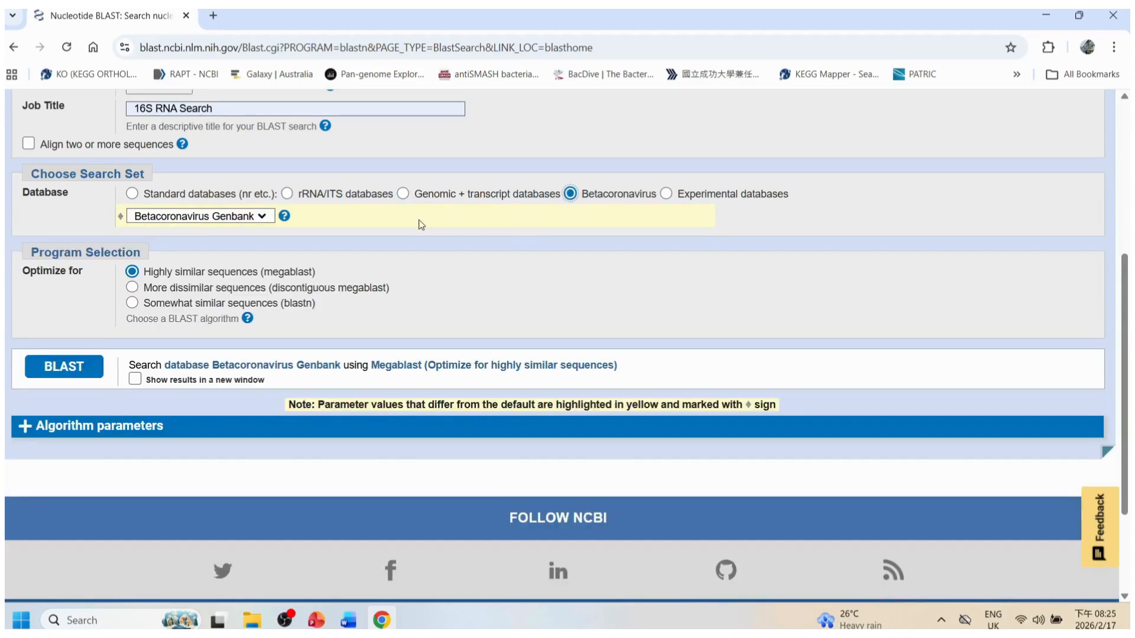
click(263, 218)
click(667, 194)
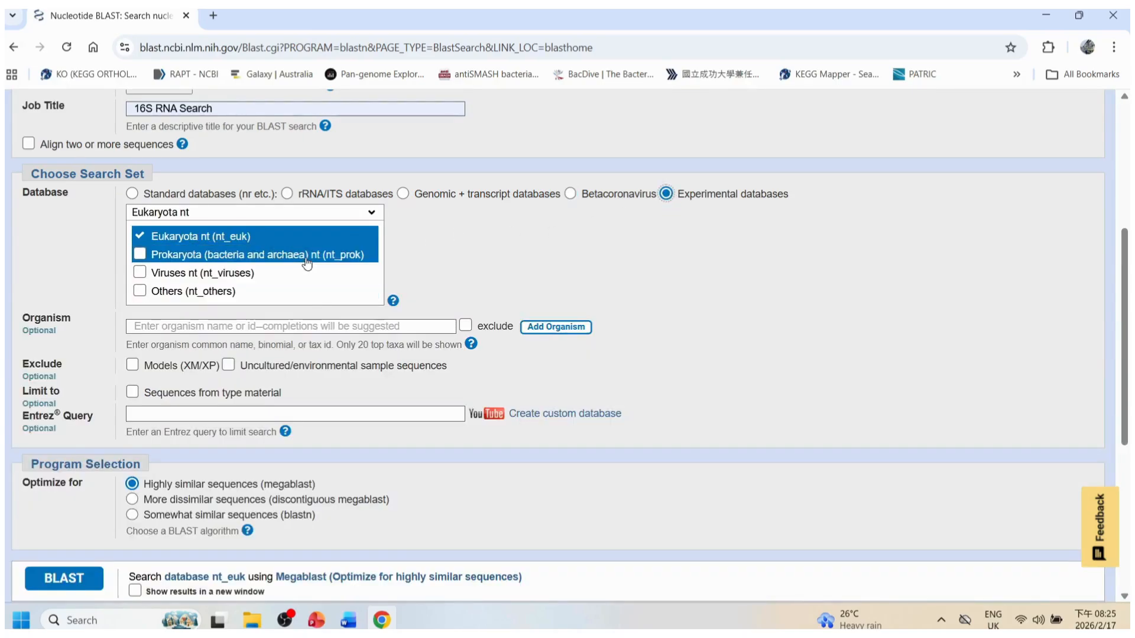
click(286, 195)
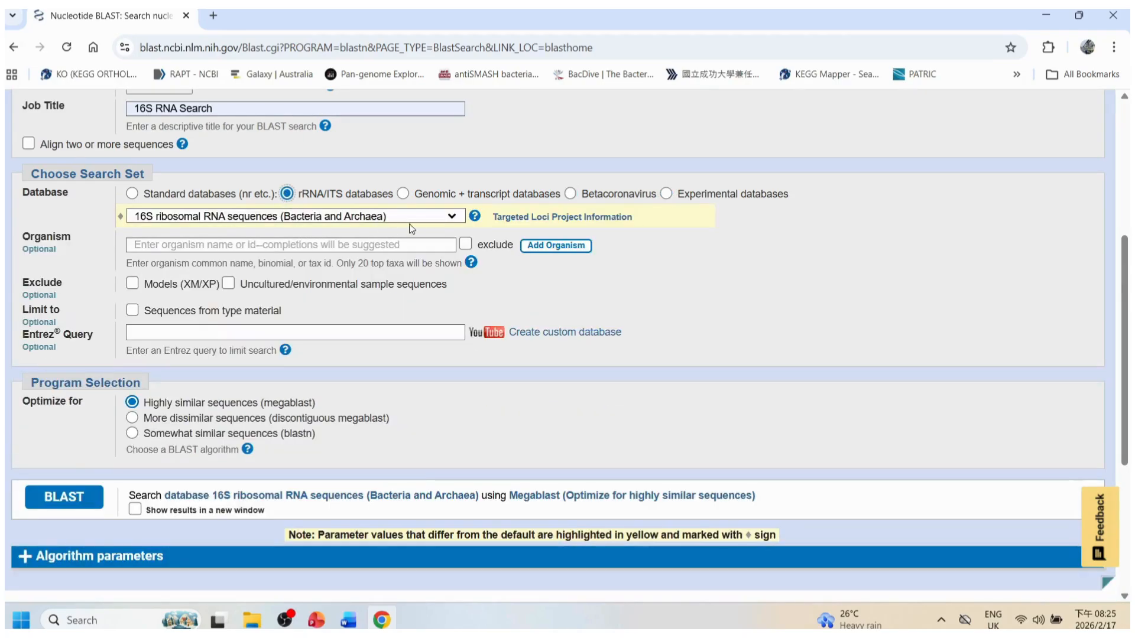
- Optimize the search for highly similar sequences (megablast) and run BLAST
scroll(388, 301, down, 4)
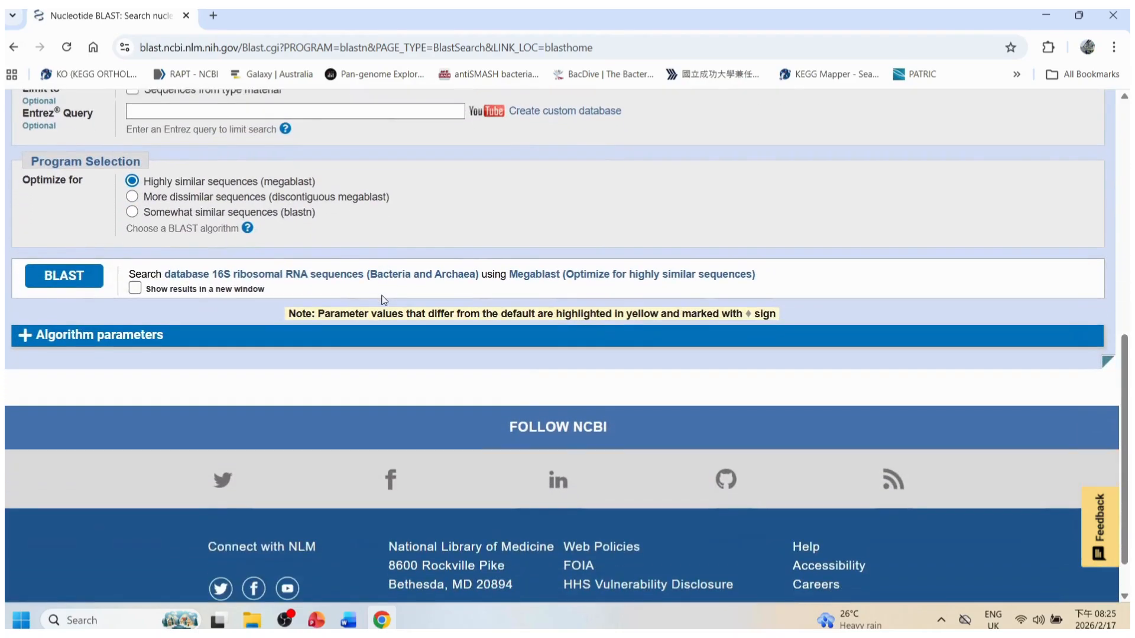
click(133, 197)
click(131, 212)
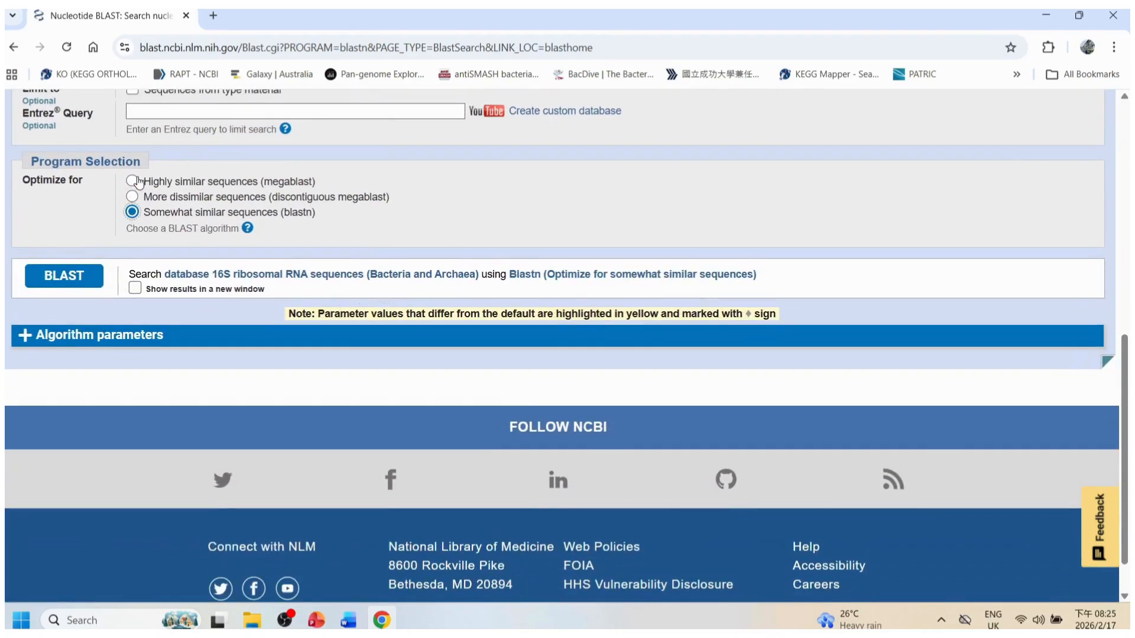
click(132, 181)
click(70, 272)
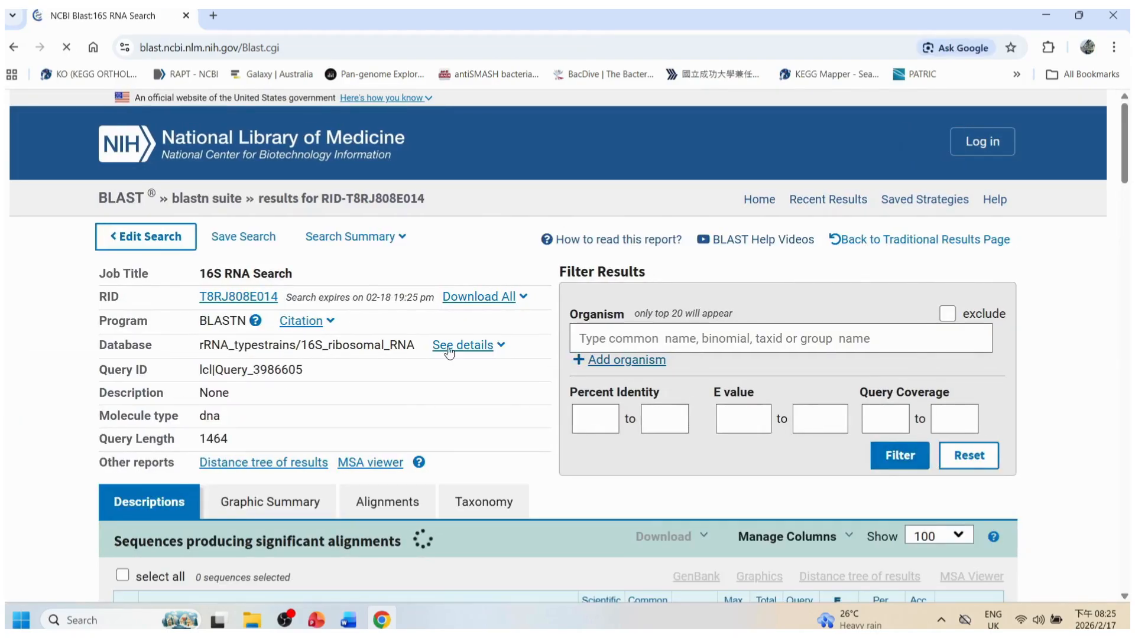
- Review the job title, program and query ID of the search and the list of matching sequences
drag(197, 273, 313, 274)
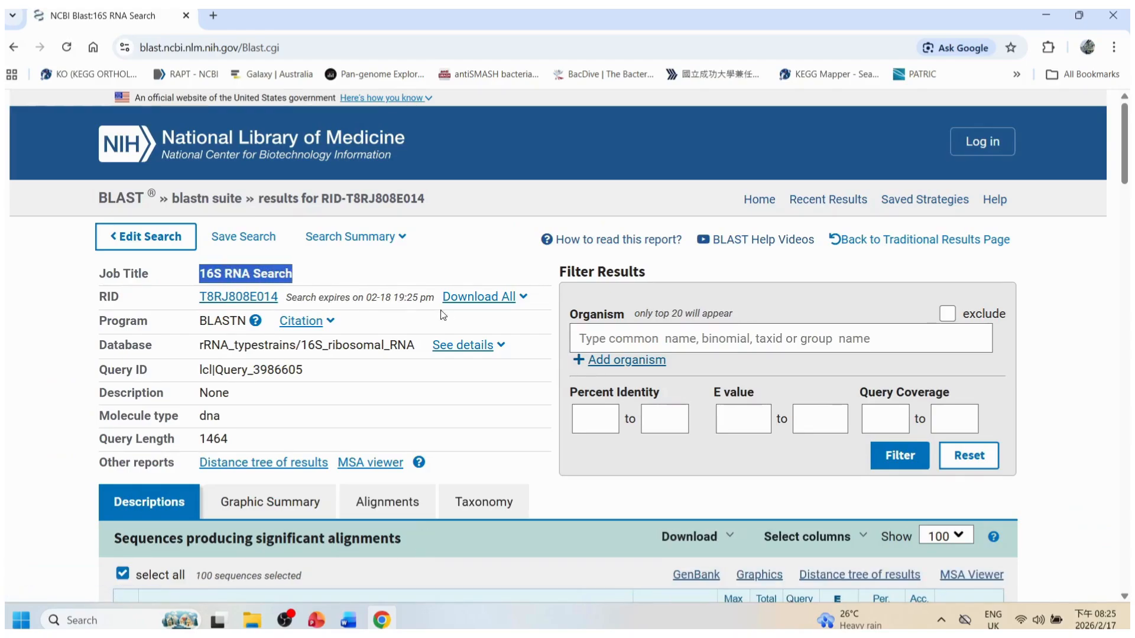
scroll(390, 306, down, 1)
drag(199, 247, 247, 246)
drag(197, 298, 328, 297)
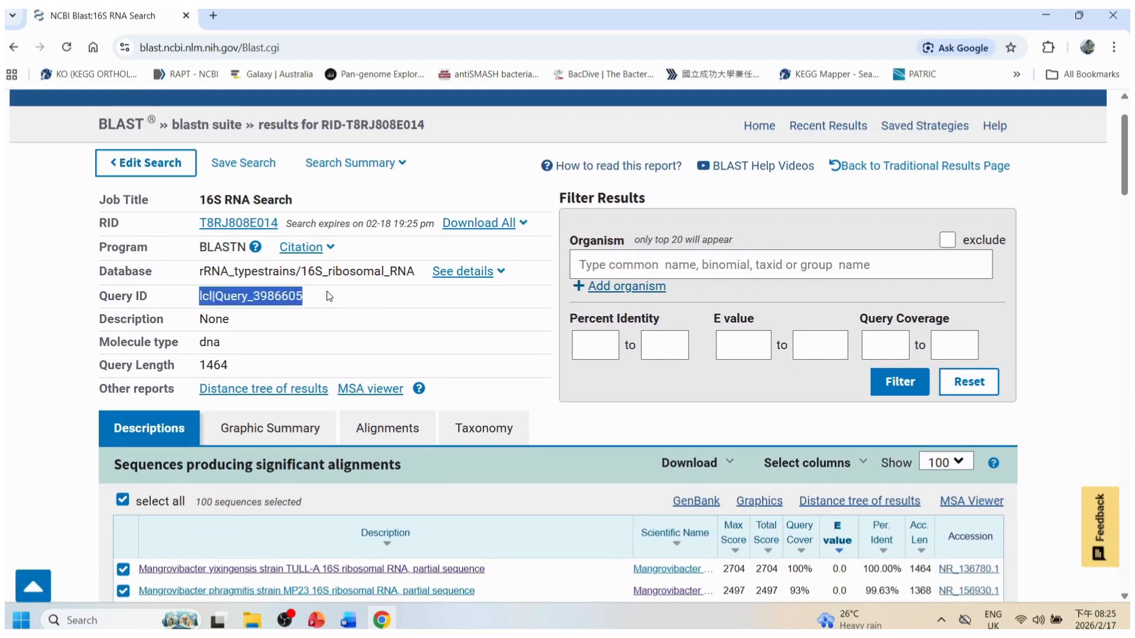
scroll(378, 307, down, 3)
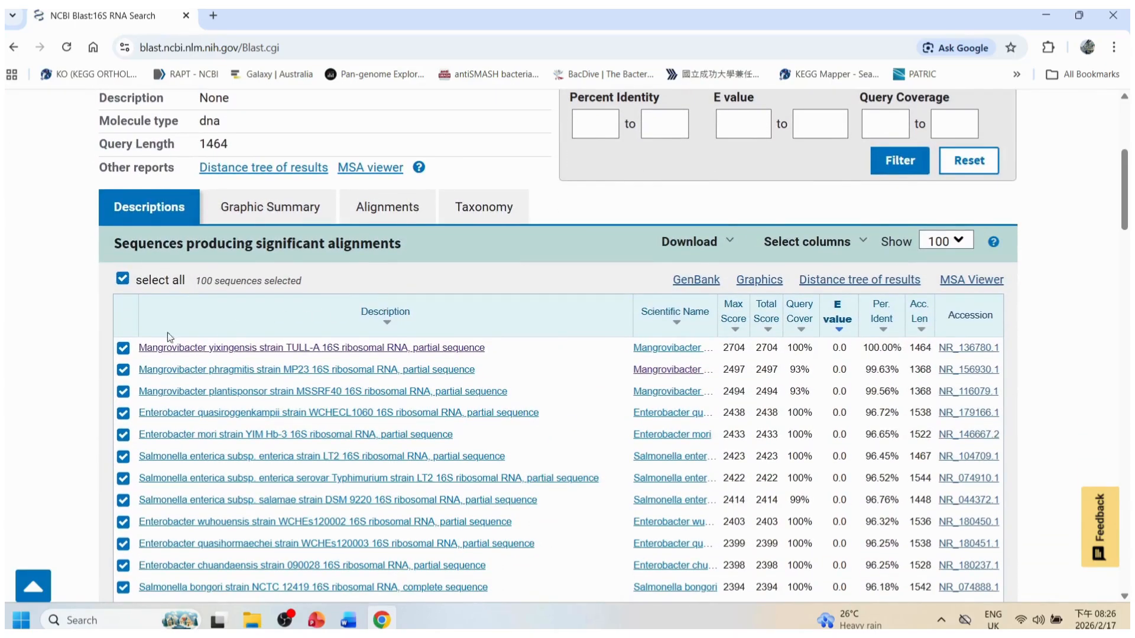
- View the graphic summary, alignments and taxonomy of the results, and return to the alignments
click(272, 208)
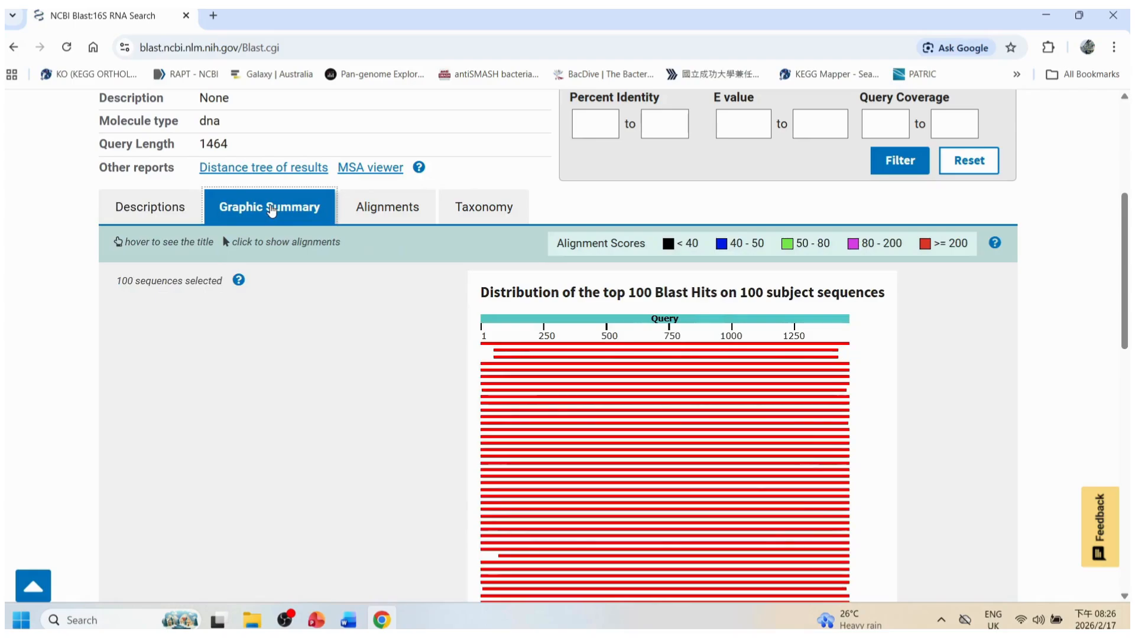
click(381, 208)
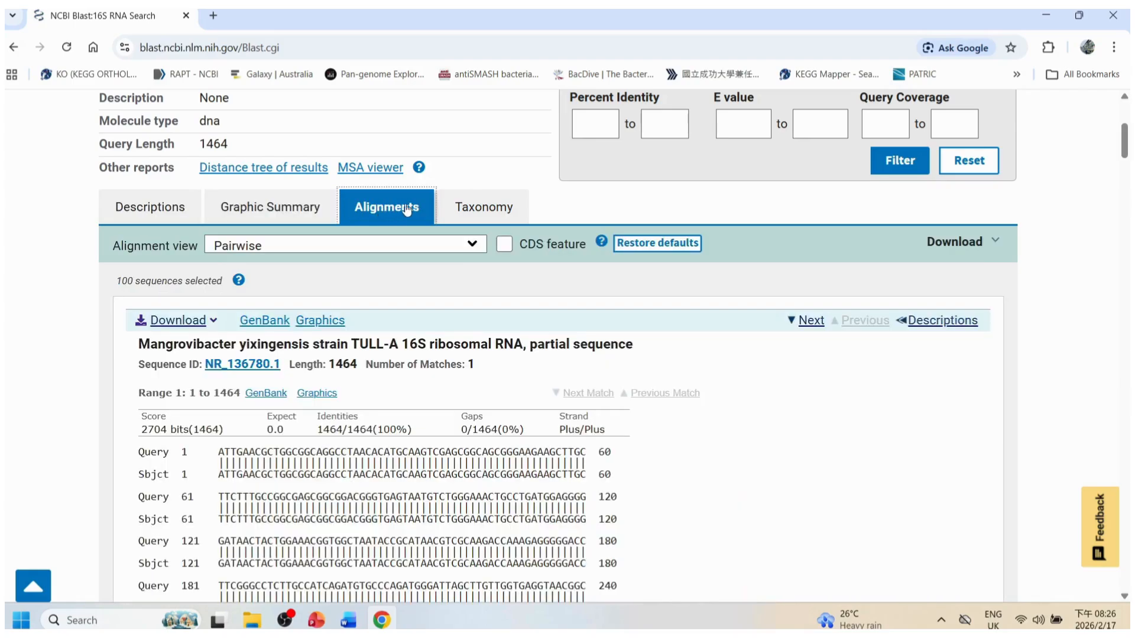
click(455, 208)
click(367, 207)
- Examine the first alignment's sequence name, identities, gaps and expect value
drag(140, 349, 523, 345)
scroll(447, 403, down, 1)
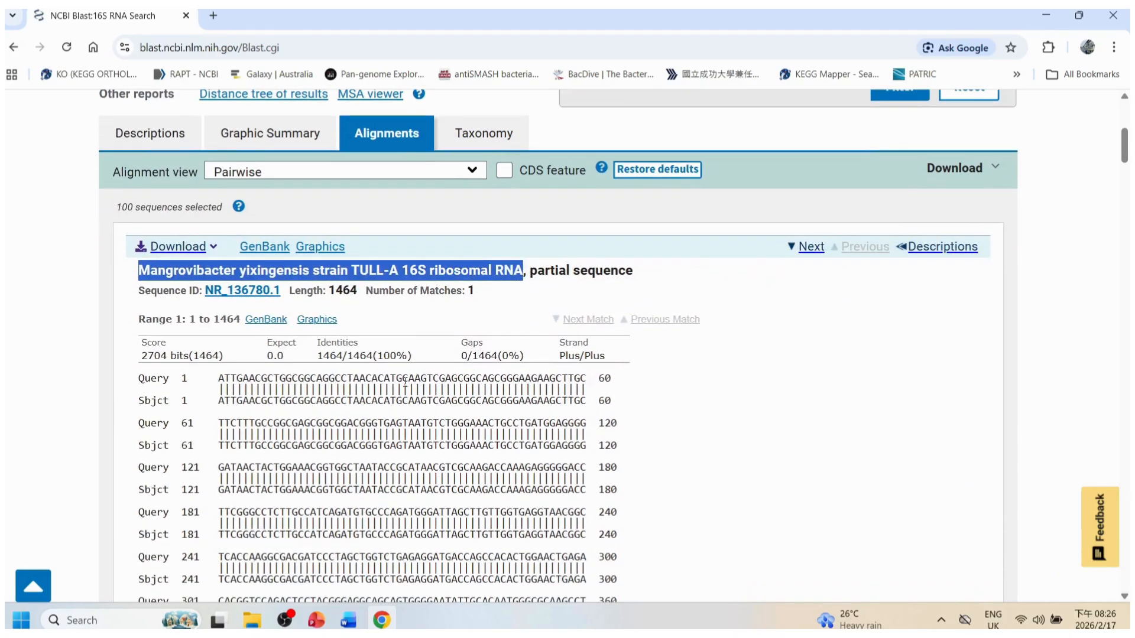
click(406, 319)
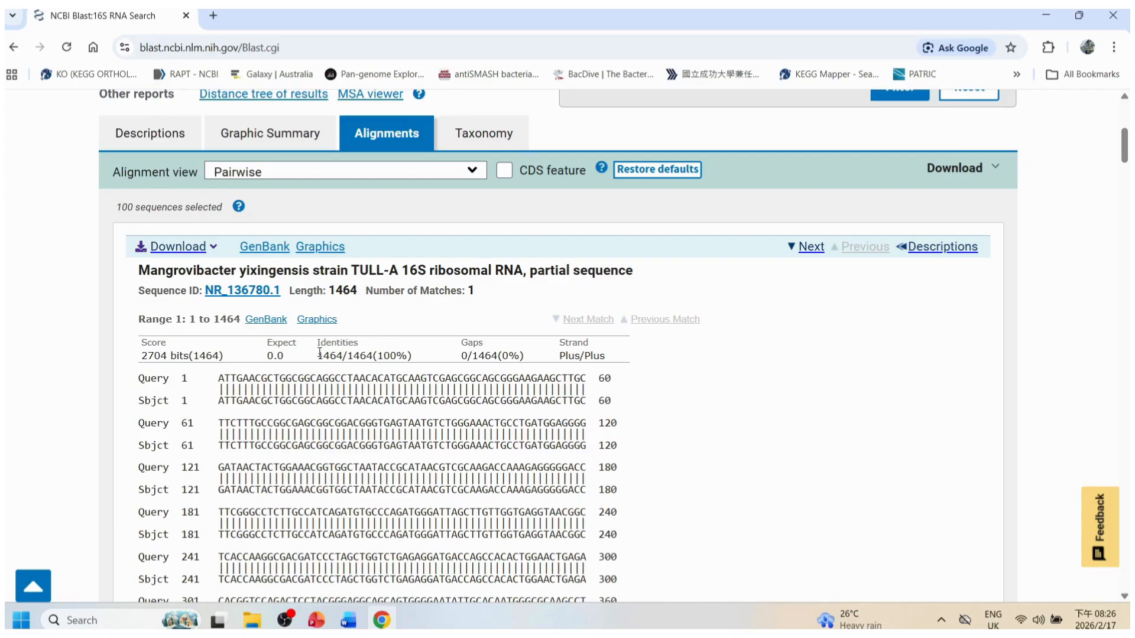
drag(319, 354, 536, 356)
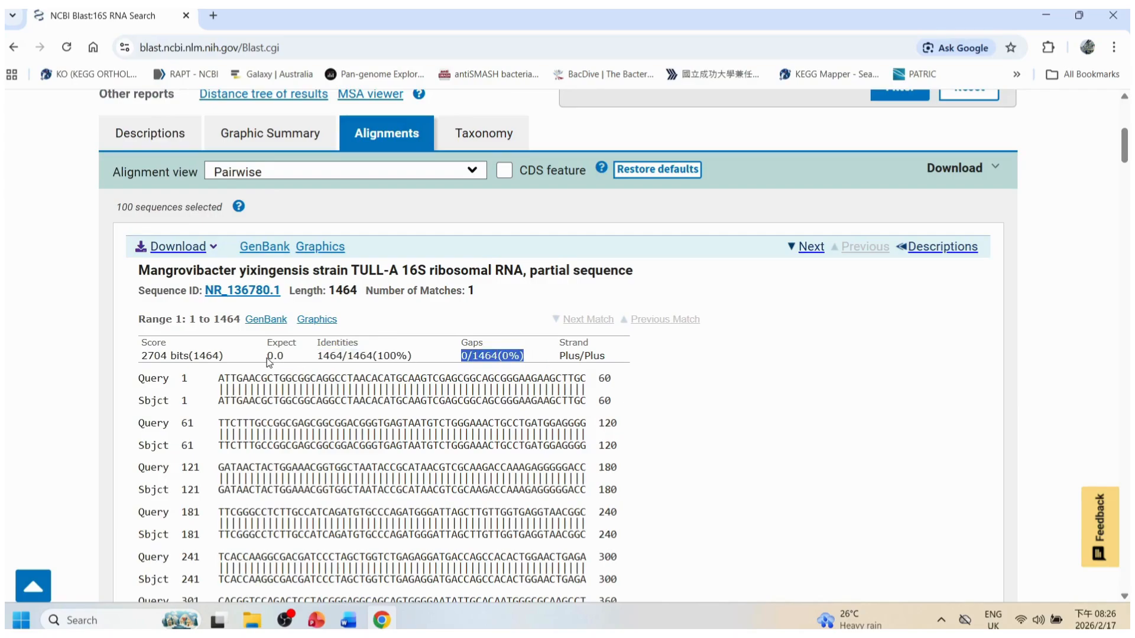
drag(266, 356, 290, 357)
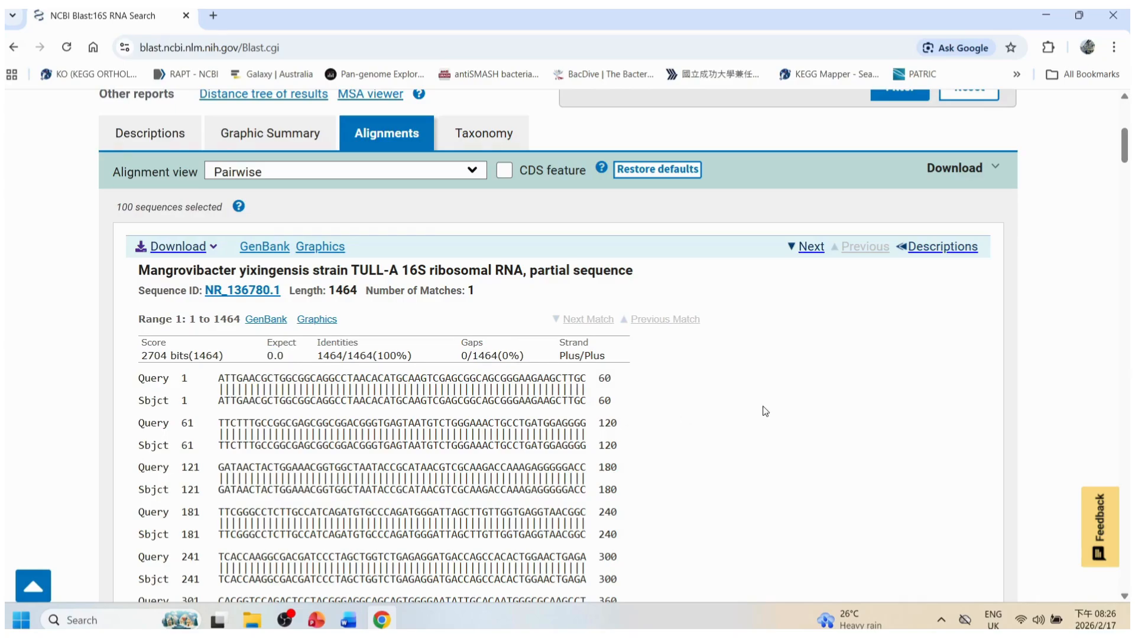
- Leave the results and open a new blastn search form
scroll(762, 410, up, 6)
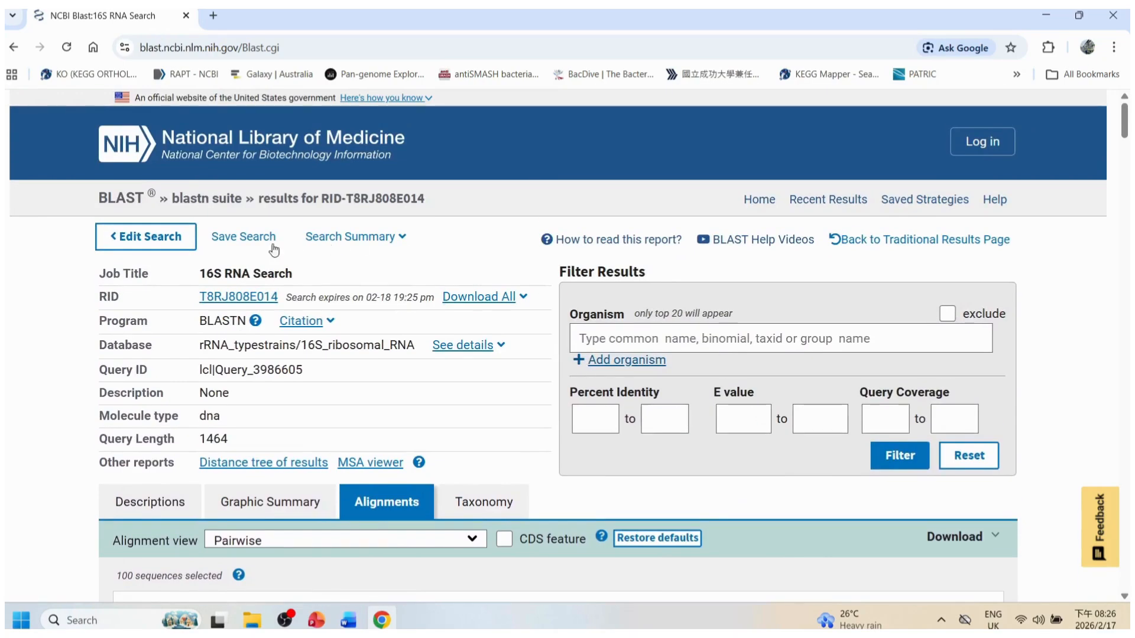
click(206, 199)
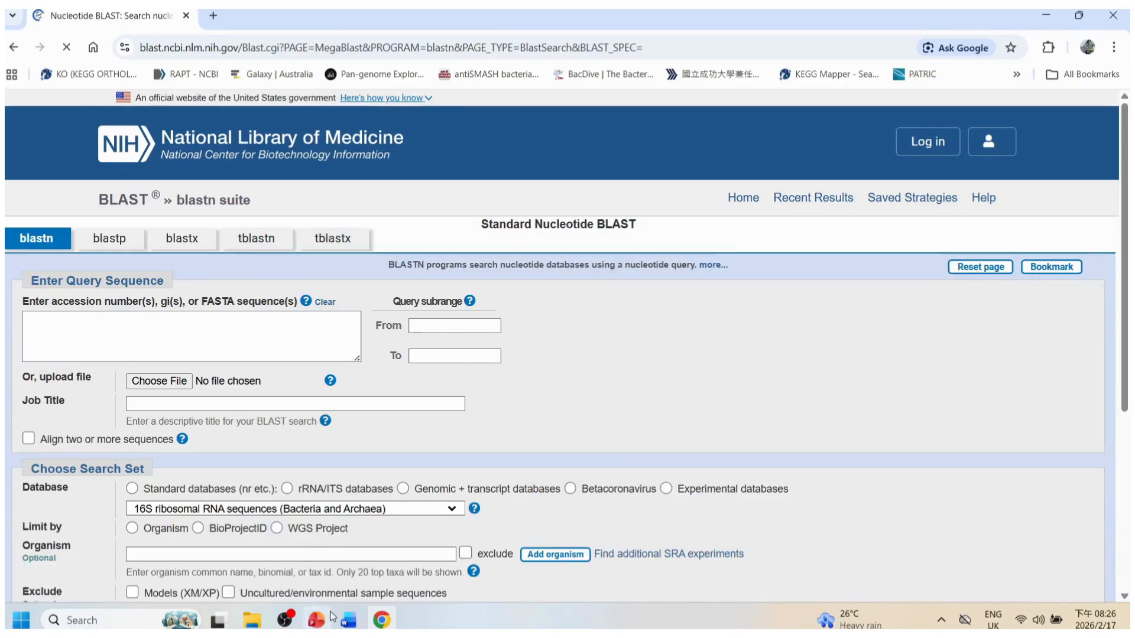
- Switch to the Word document and copy the full sequence under the Unknown Gene heading
click(348, 619)
scroll(455, 378, down, 5)
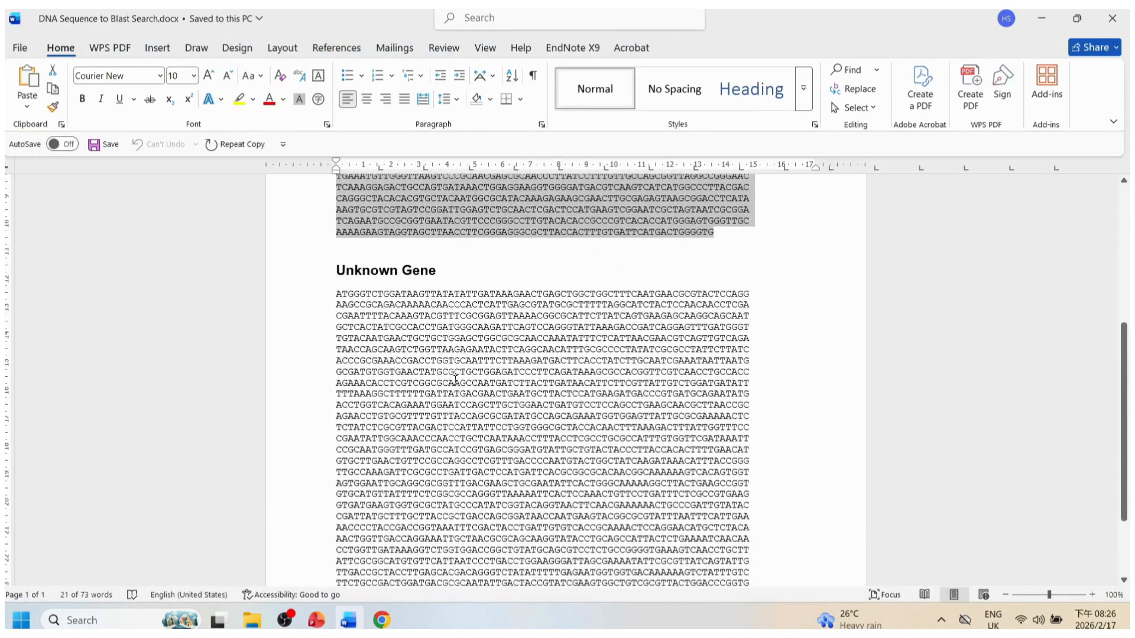
scroll(455, 378, down, 2)
drag(333, 197, 450, 199)
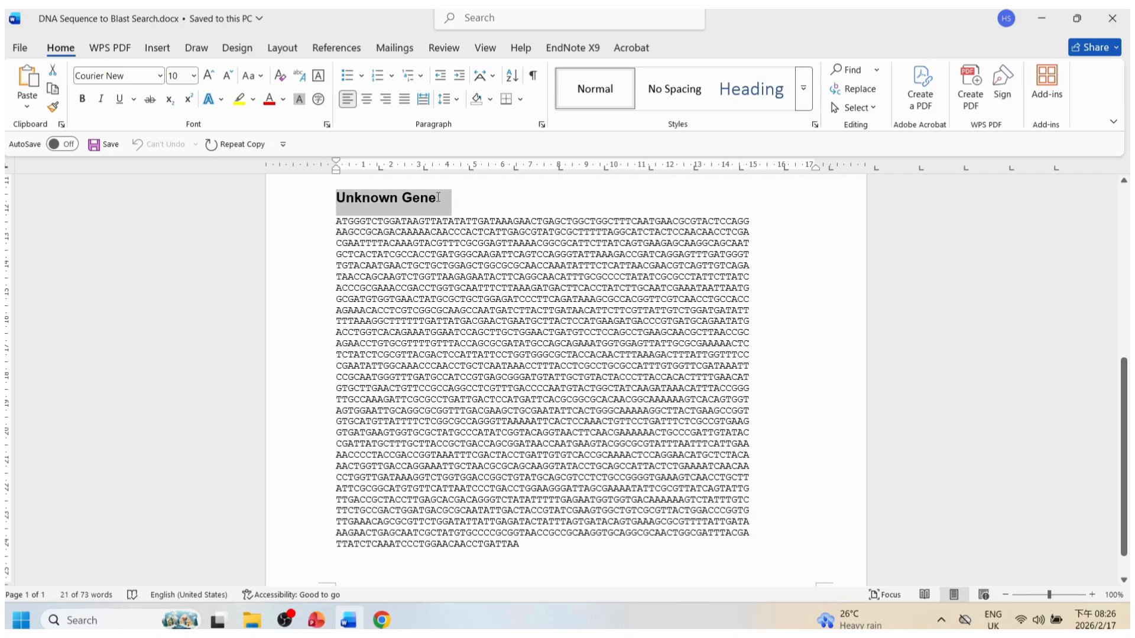
drag(338, 223, 563, 545)
right_click(463, 284)
click(502, 333)
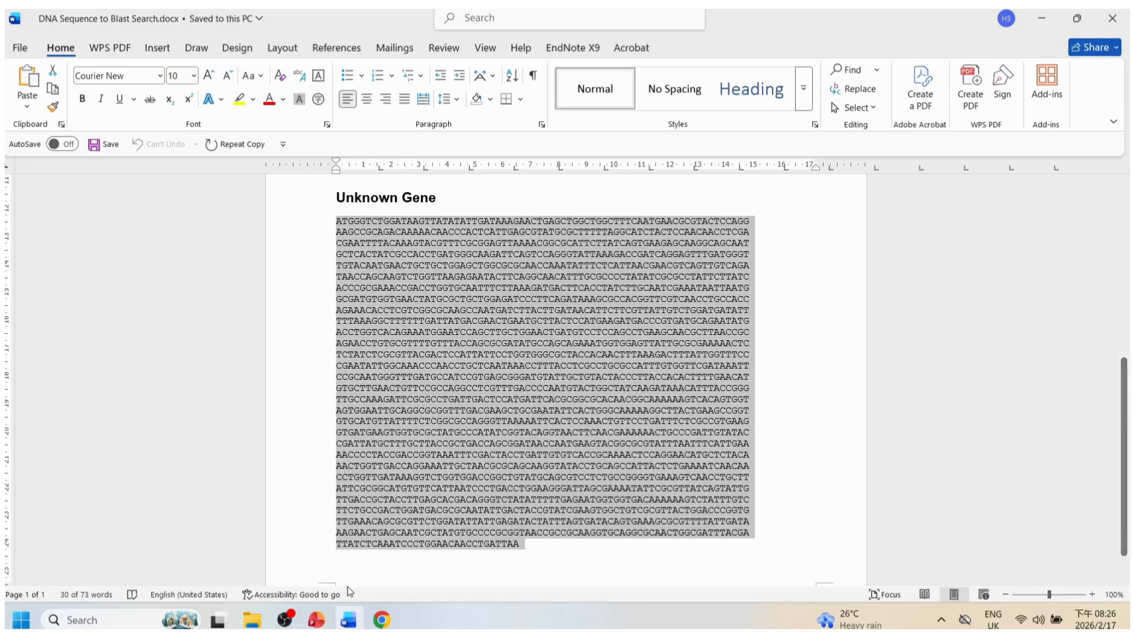
- Switch to the blastn form in Chrome, paste the copied sequence as the query and title the job "Unknown gene"
click(381, 620)
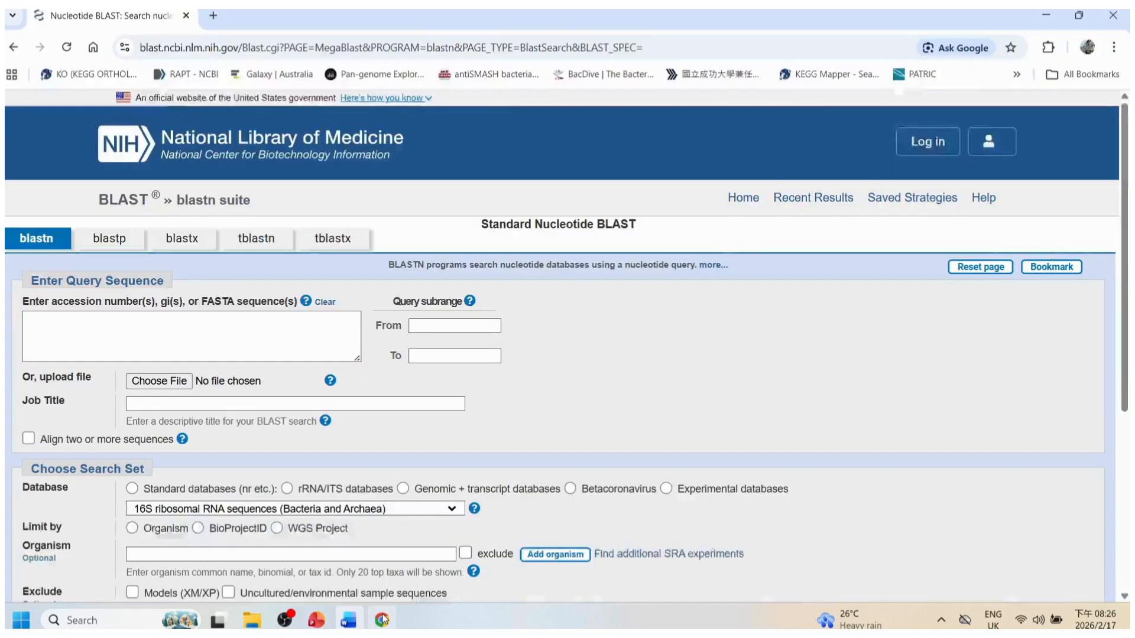
right_click(114, 340)
click(166, 431)
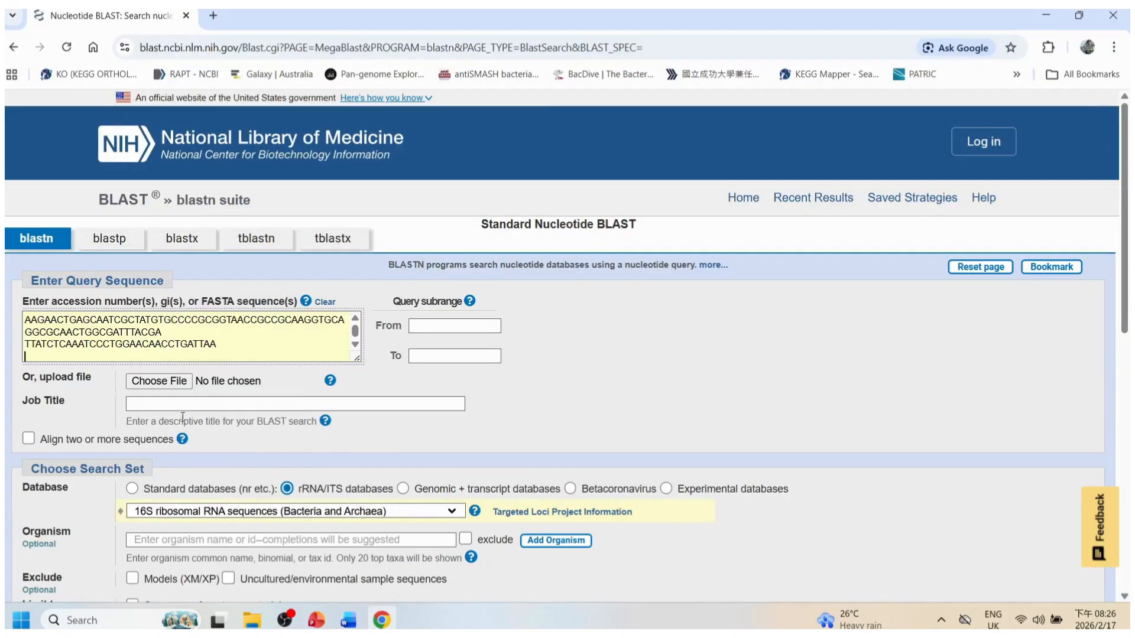
click(197, 403)
text(Un)
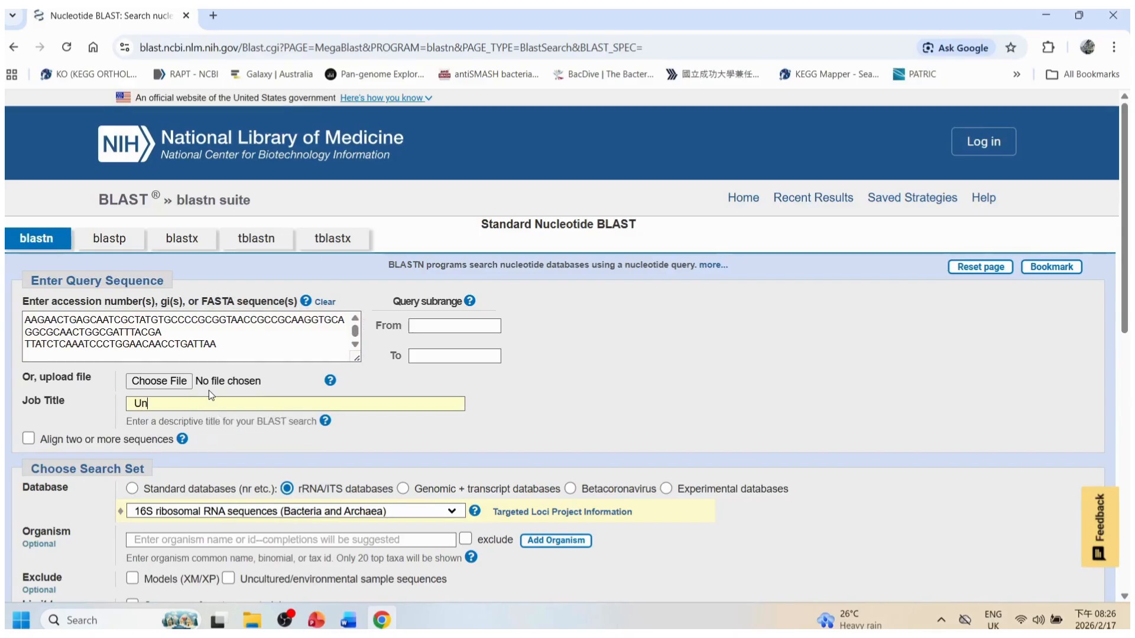
text(known gene)
- Run the BLAST search against the standard Core nucleotide database (core_nt), optimized for highly similar sequences (megablast)
scroll(634, 277, down, 4)
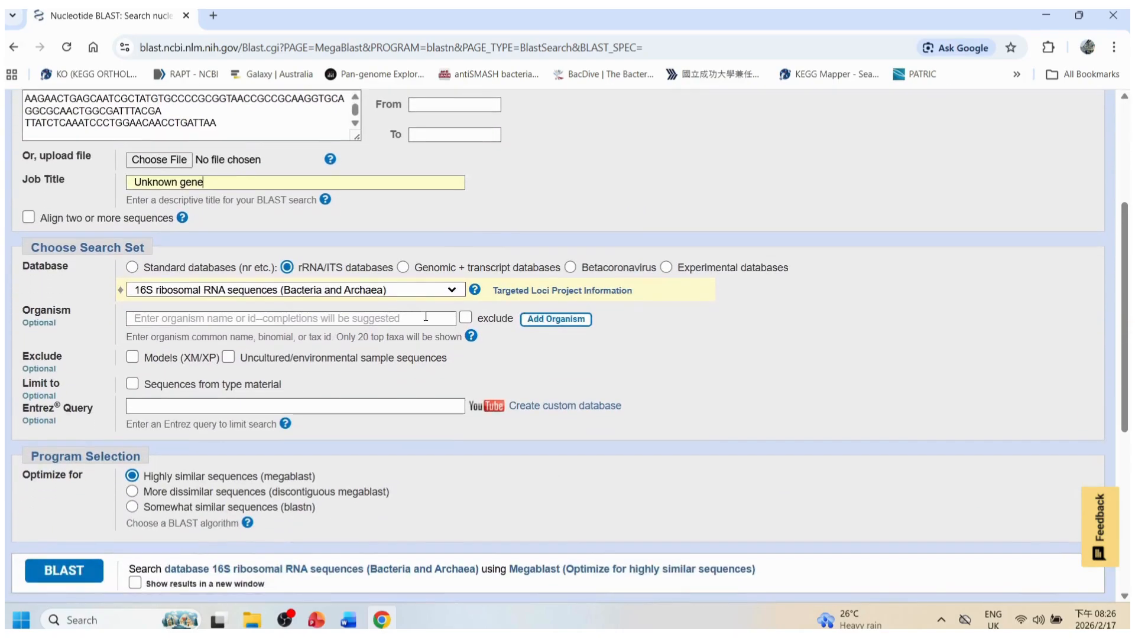
click(132, 268)
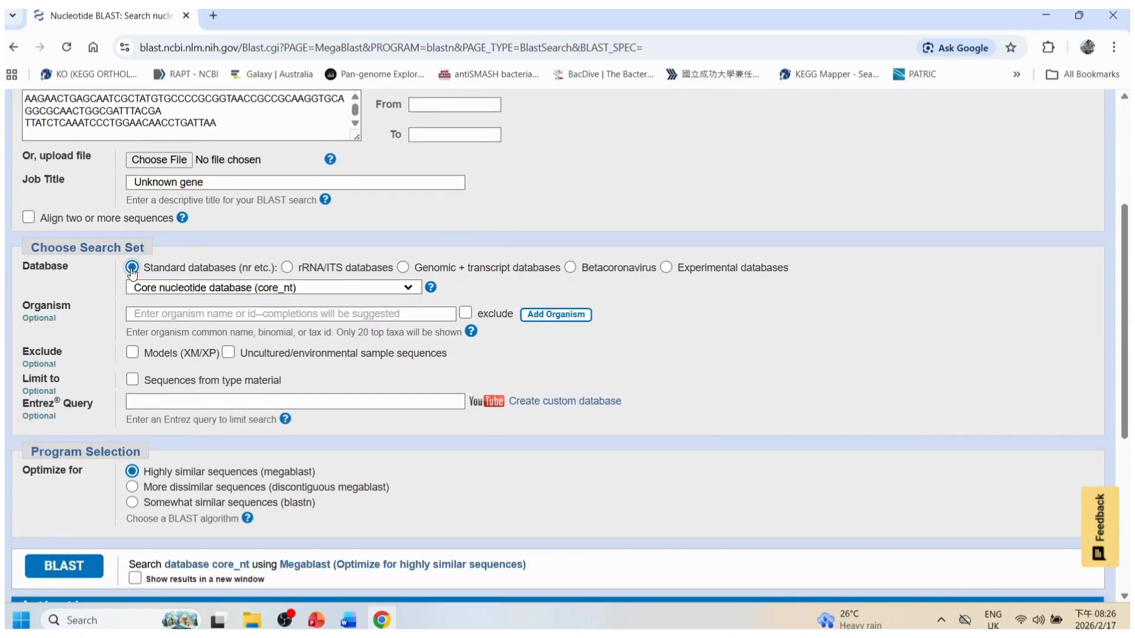
click(409, 287)
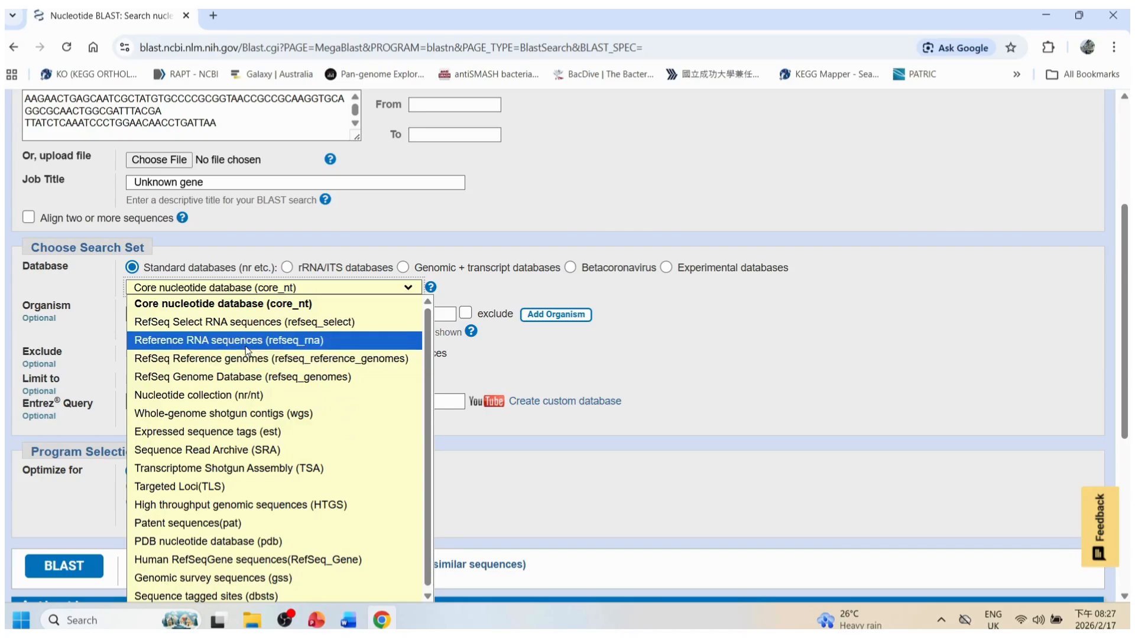
click(248, 306)
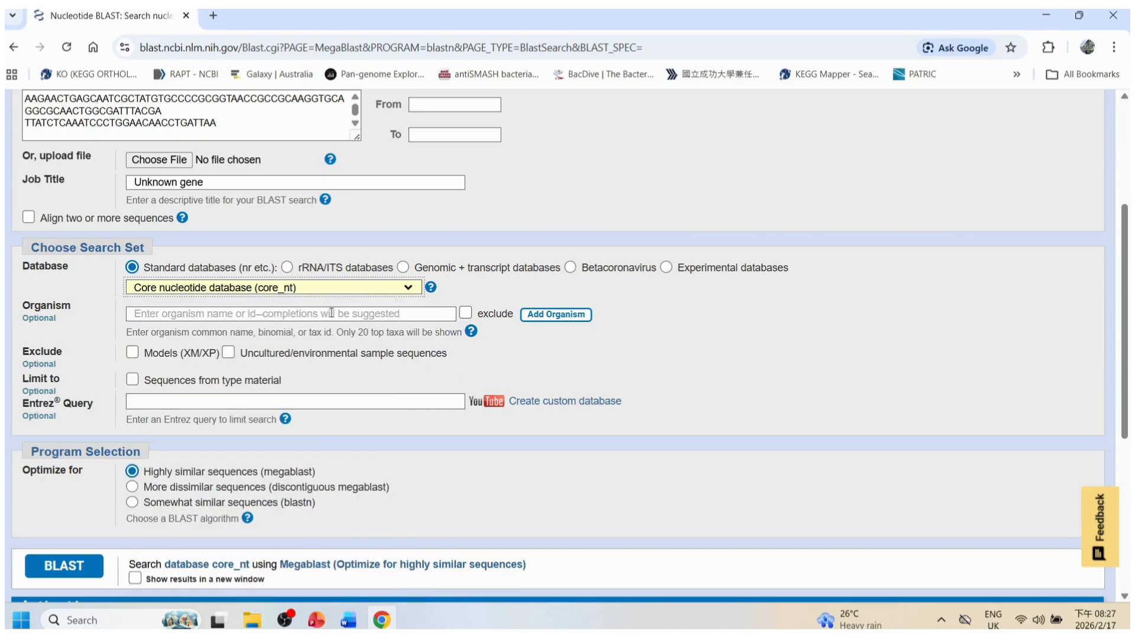
scroll(331, 313, down, 4)
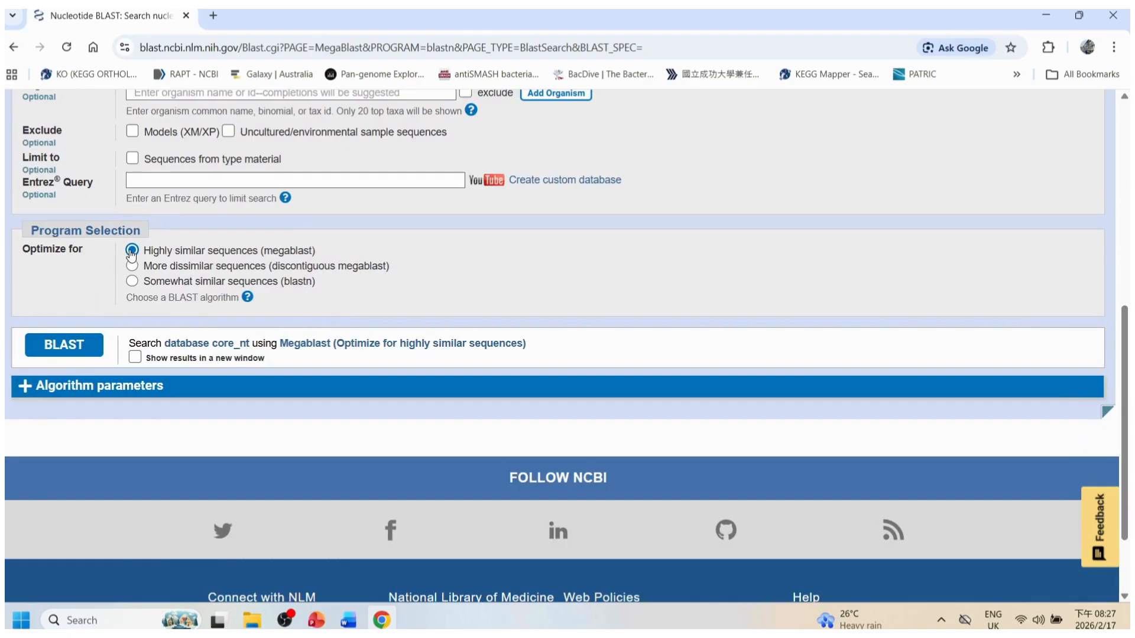
click(65, 345)
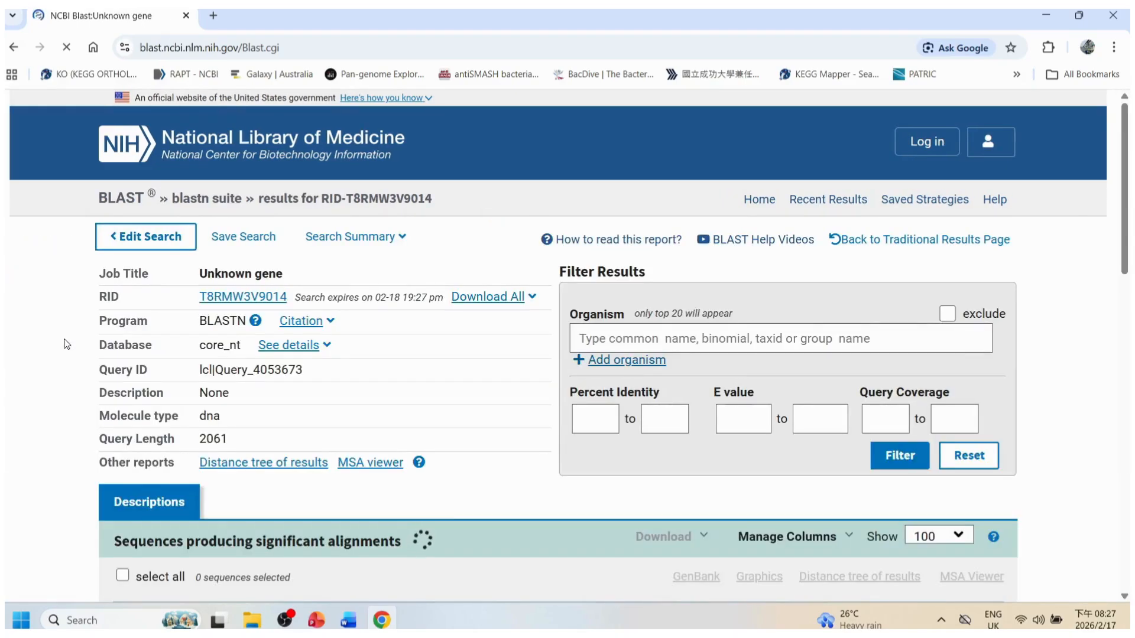
- Examine the job title, program and query ID of the results and the list of sequences producing significant alignments
drag(199, 274, 301, 284)
scroll(324, 284, down, 1)
drag(190, 253, 254, 250)
scroll(448, 322, down, 2)
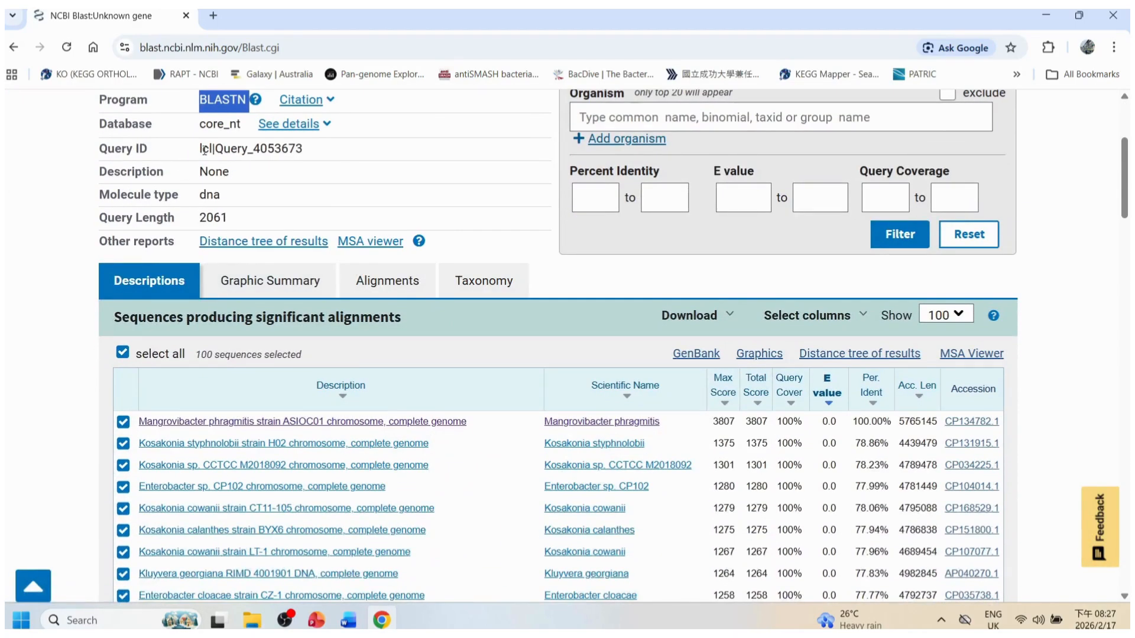
drag(203, 151, 308, 155)
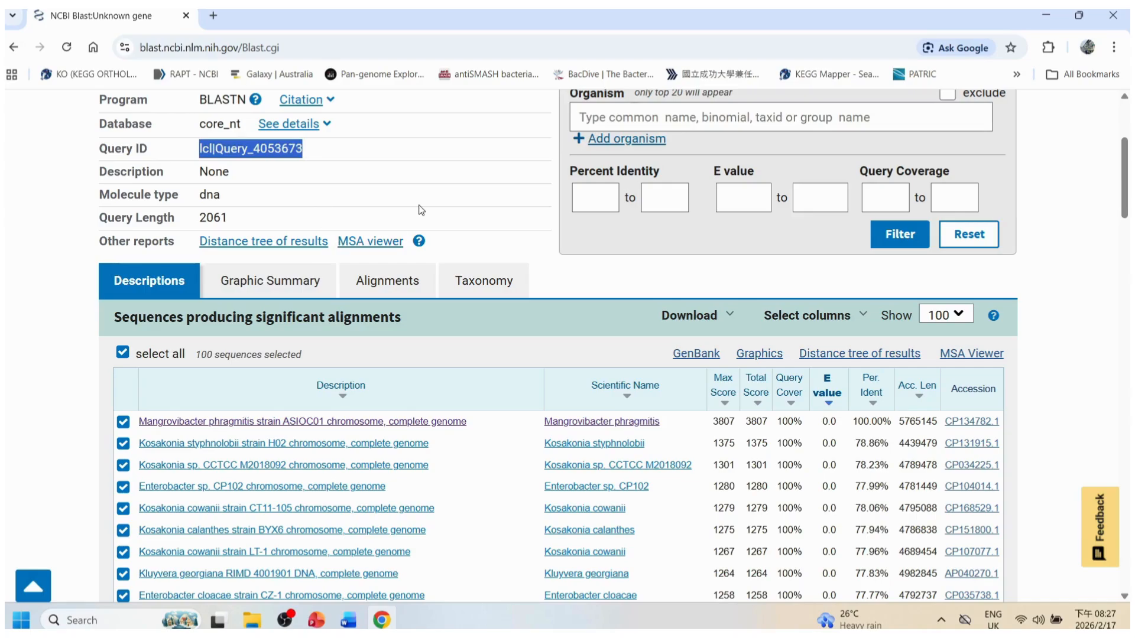
scroll(298, 257, down, 2)
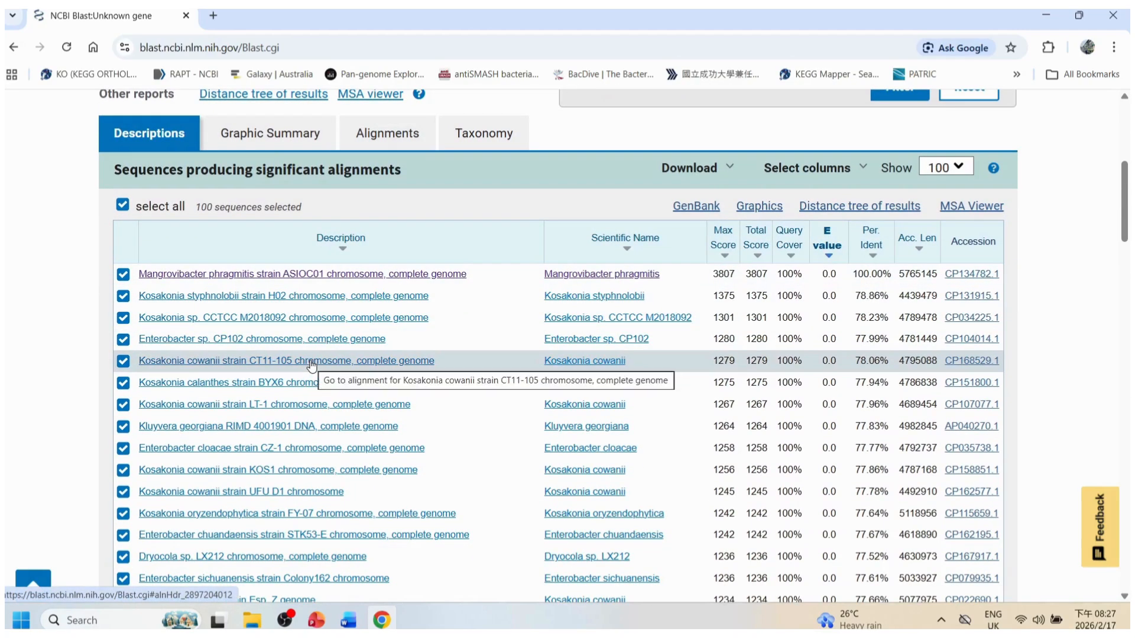
scroll(308, 369, up, 1)
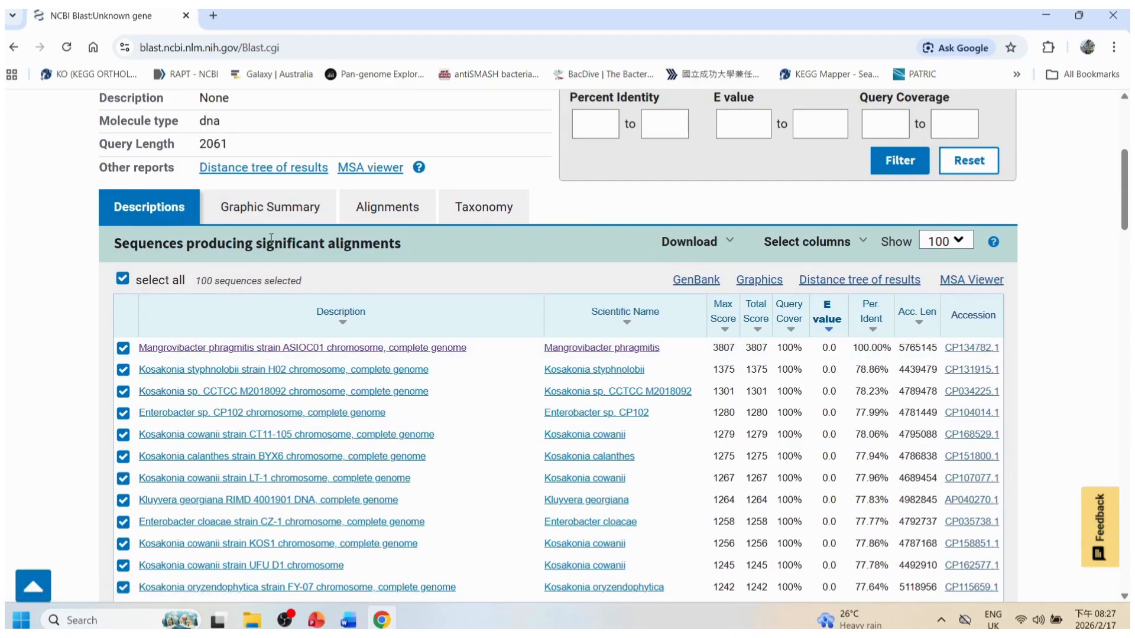
- View the graphic summary of the BLAST hits along the query sequence
click(270, 208)
scroll(689, 377, down, 7)
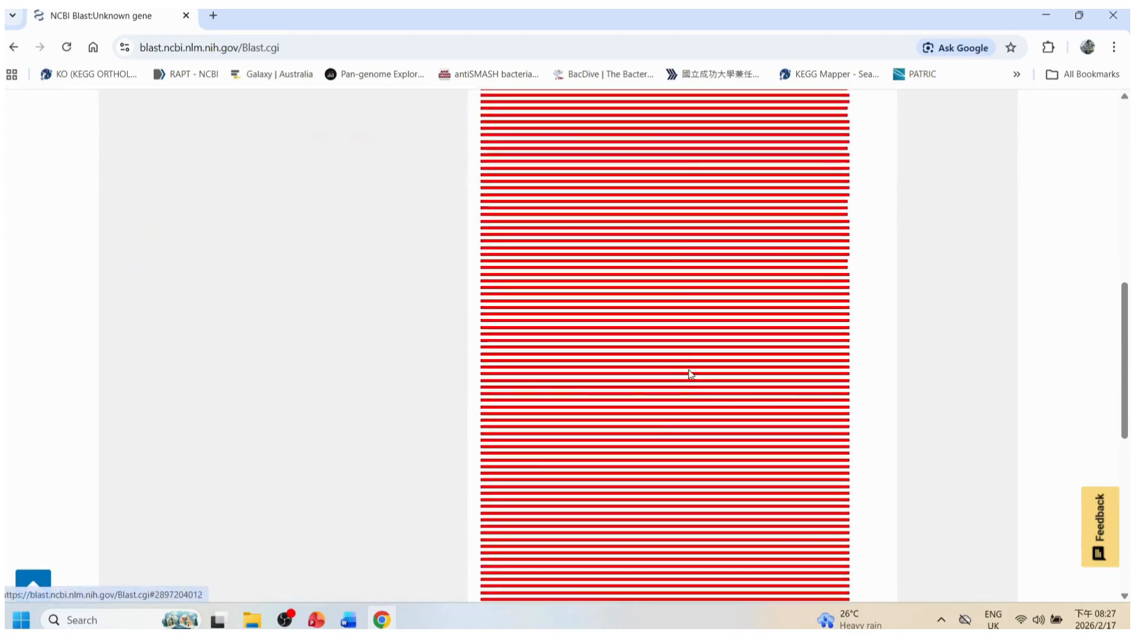
scroll(690, 374, up, 5)
scroll(690, 373, up, 4)
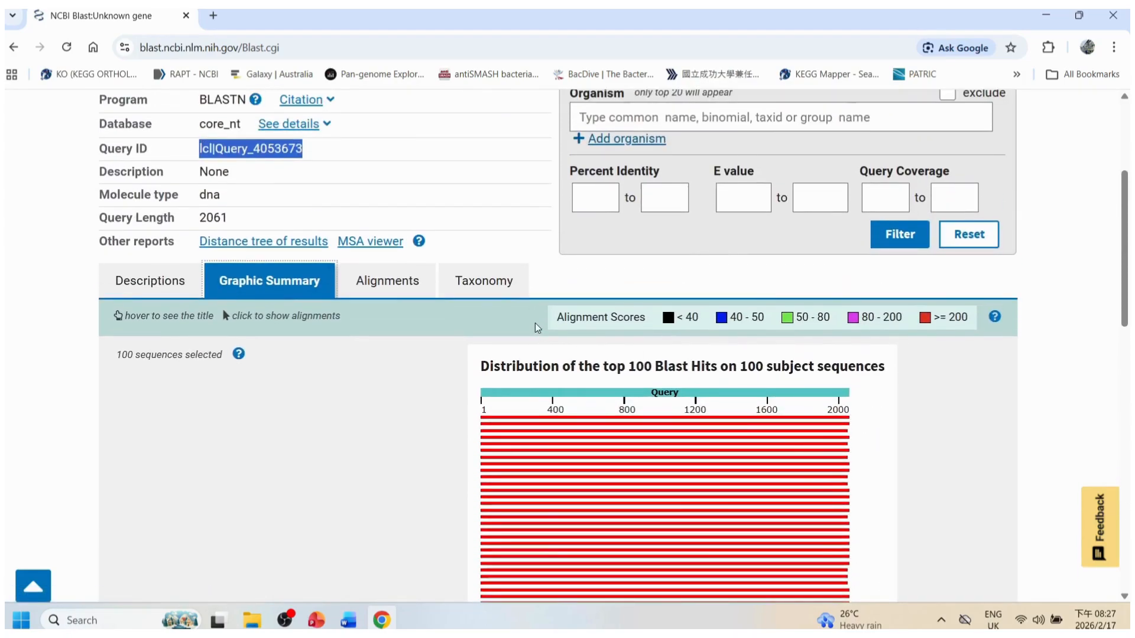
- View the taxonomy lineage report of the hits, checking the organisms and their scores
click(498, 282)
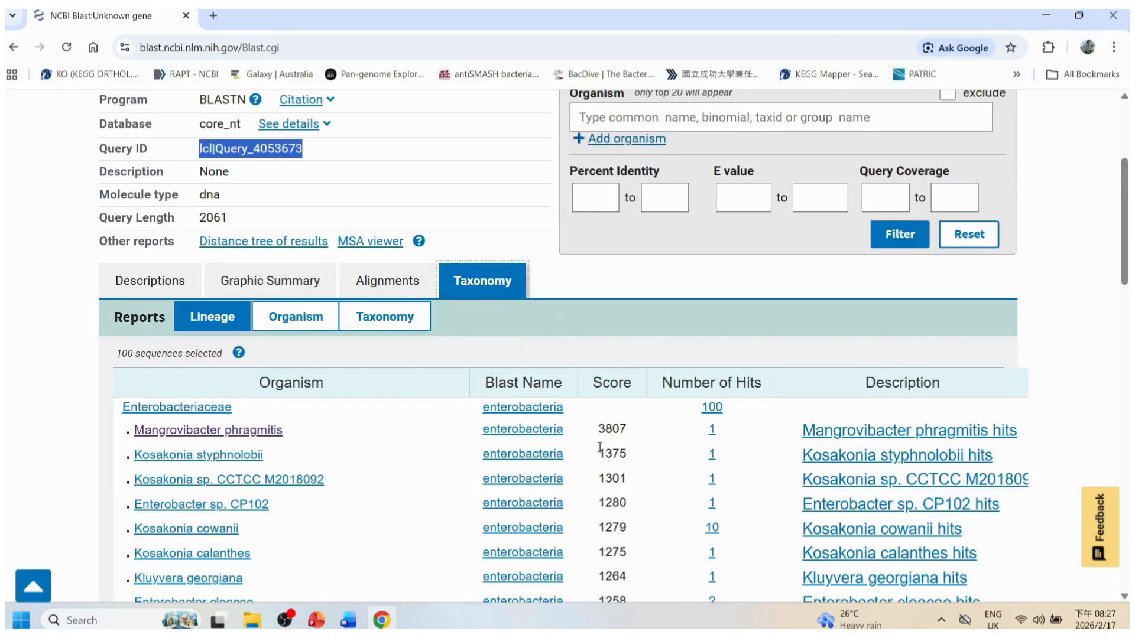
scroll(600, 447, down, 5)
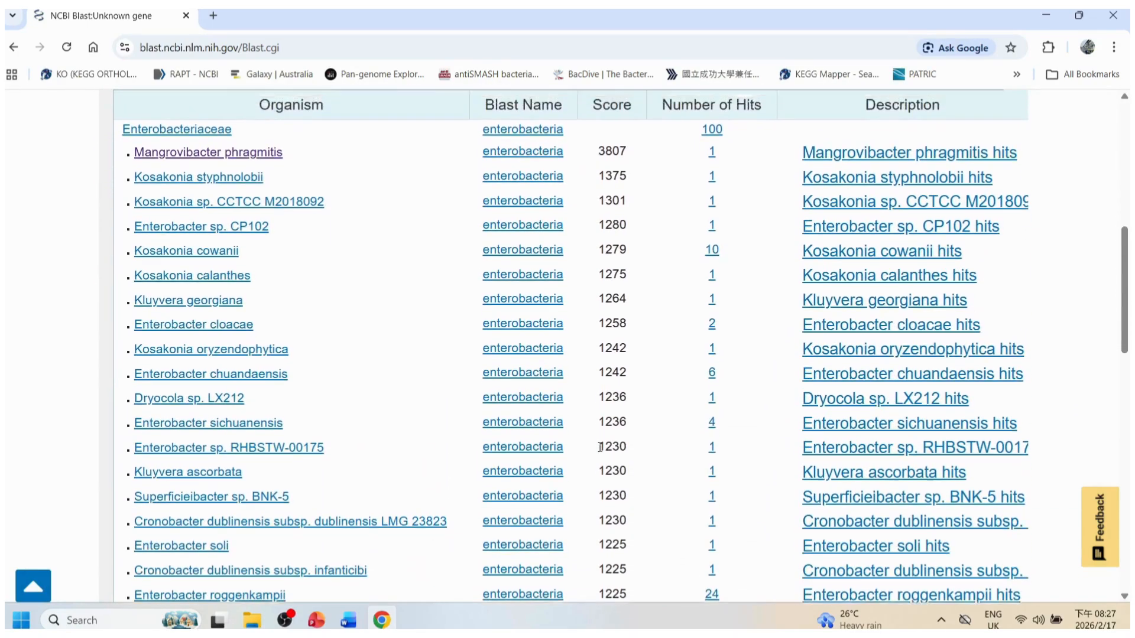
scroll(599, 448, up, 2)
scroll(600, 448, up, 1)
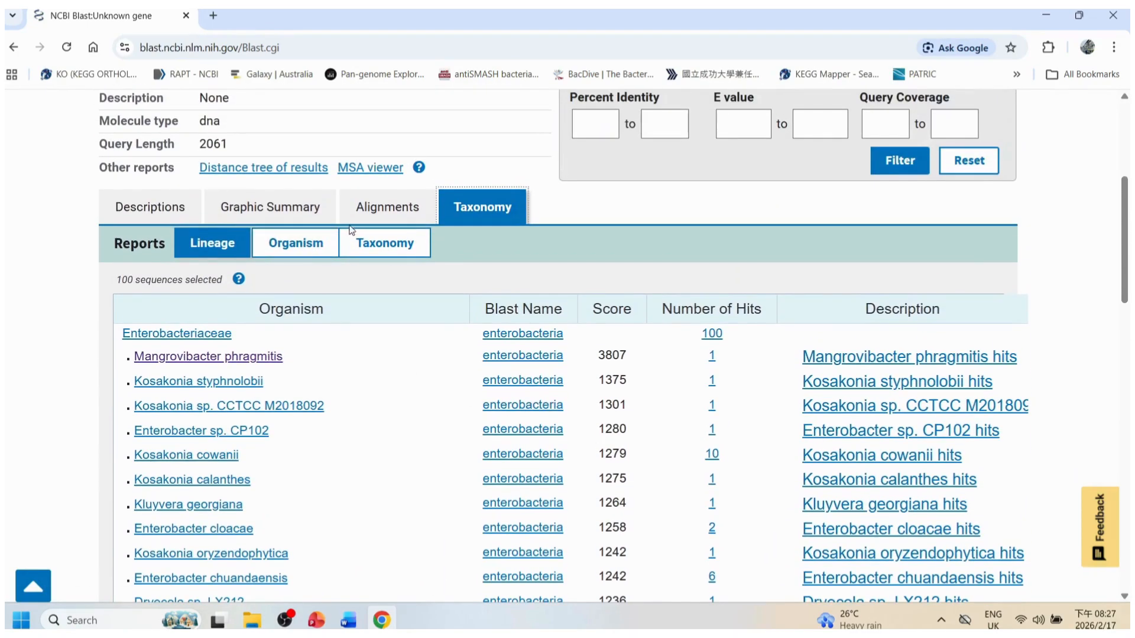
- Show the pairwise alignments and examine the first hit's name, score, expect value, identities and gaps
click(374, 215)
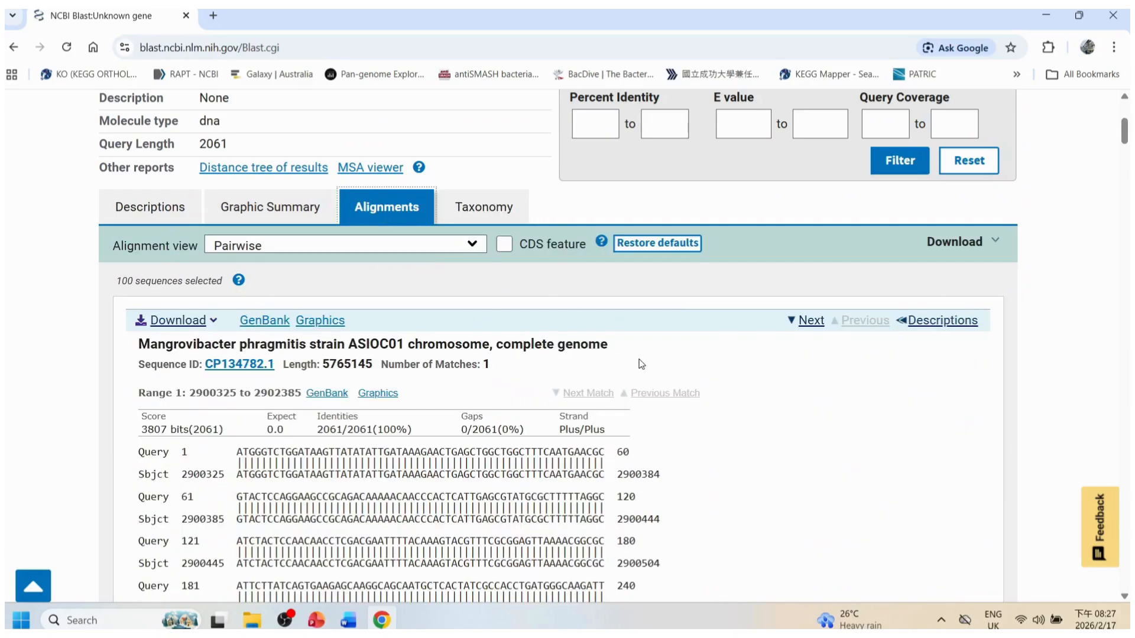
scroll(639, 363, down, 1)
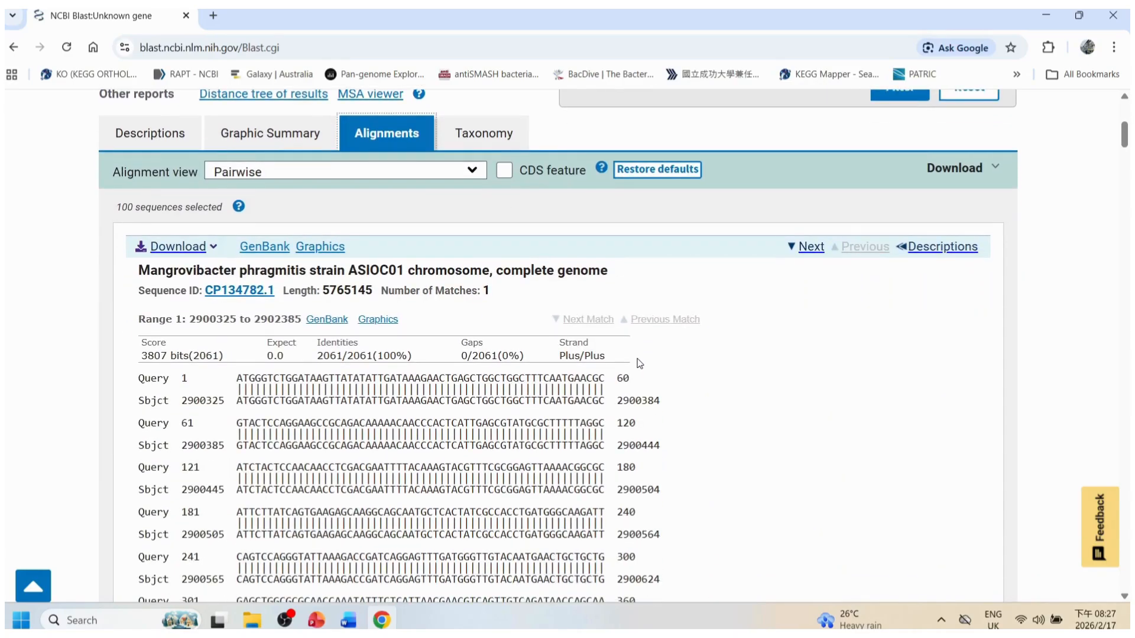
scroll(639, 363, up, 1)
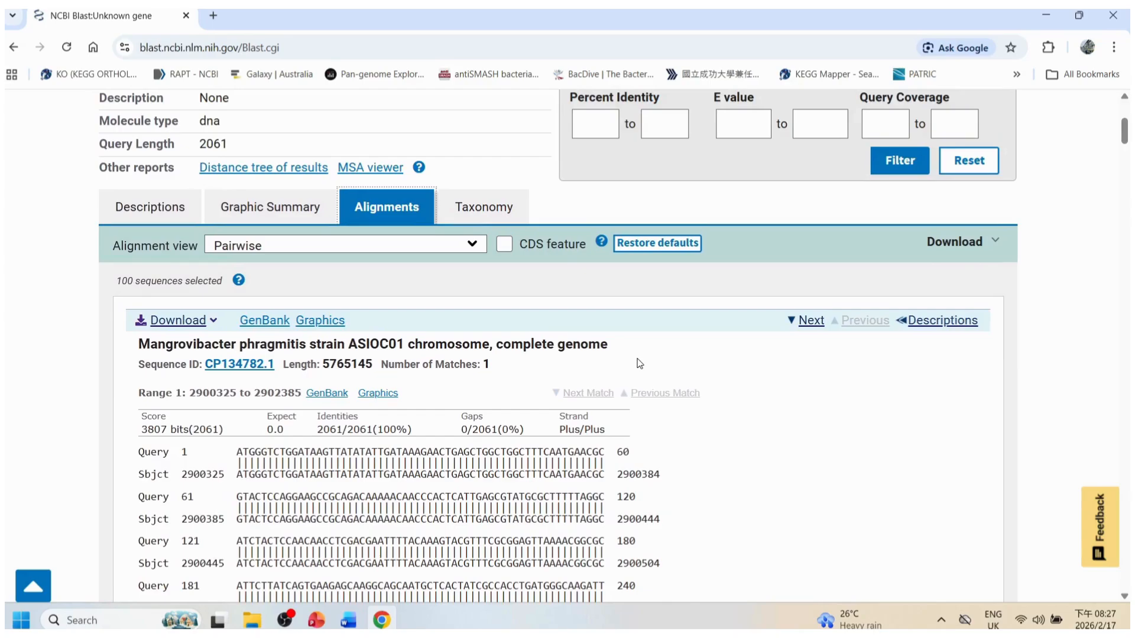
scroll(631, 367, down, 1)
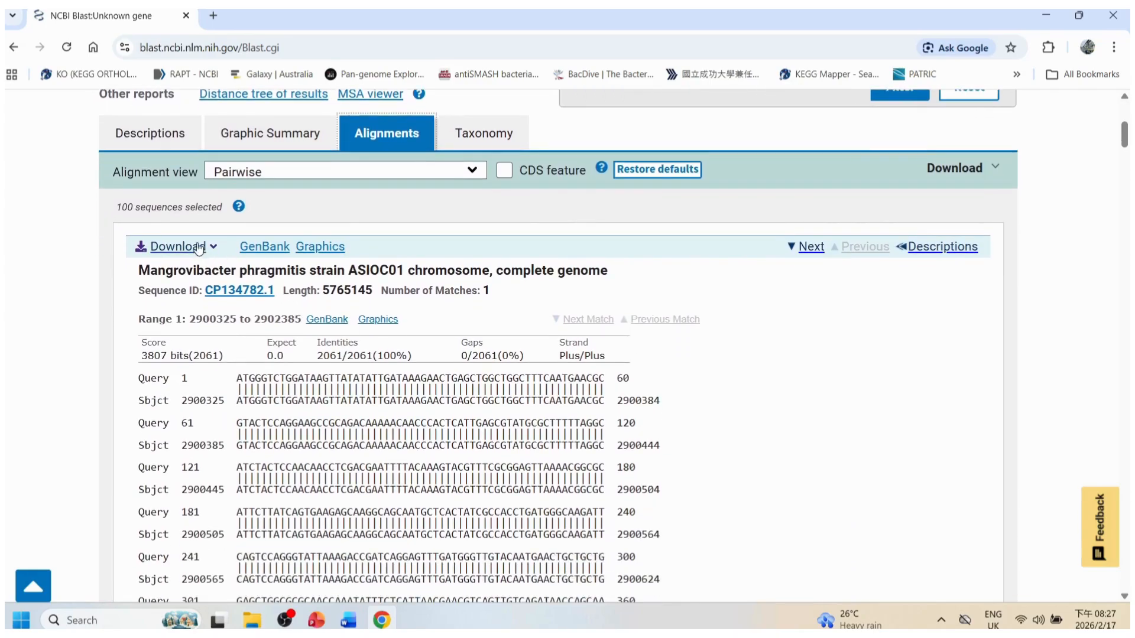
- Download the first alignment as FASTA (aligned sequences)
click(216, 247)
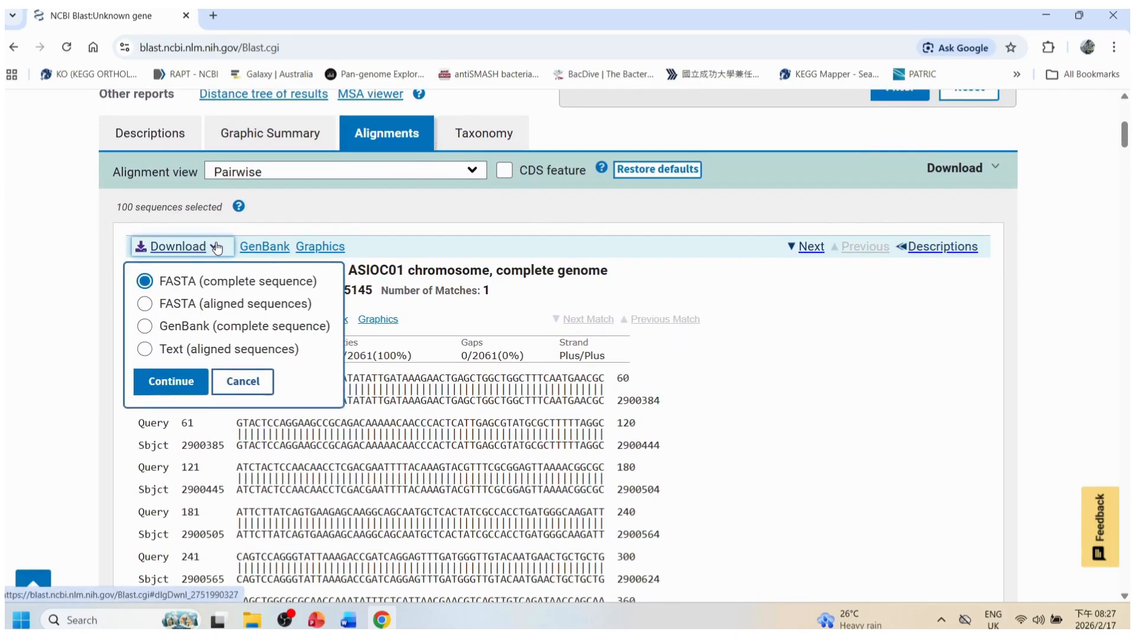
click(144, 305)
click(184, 395)
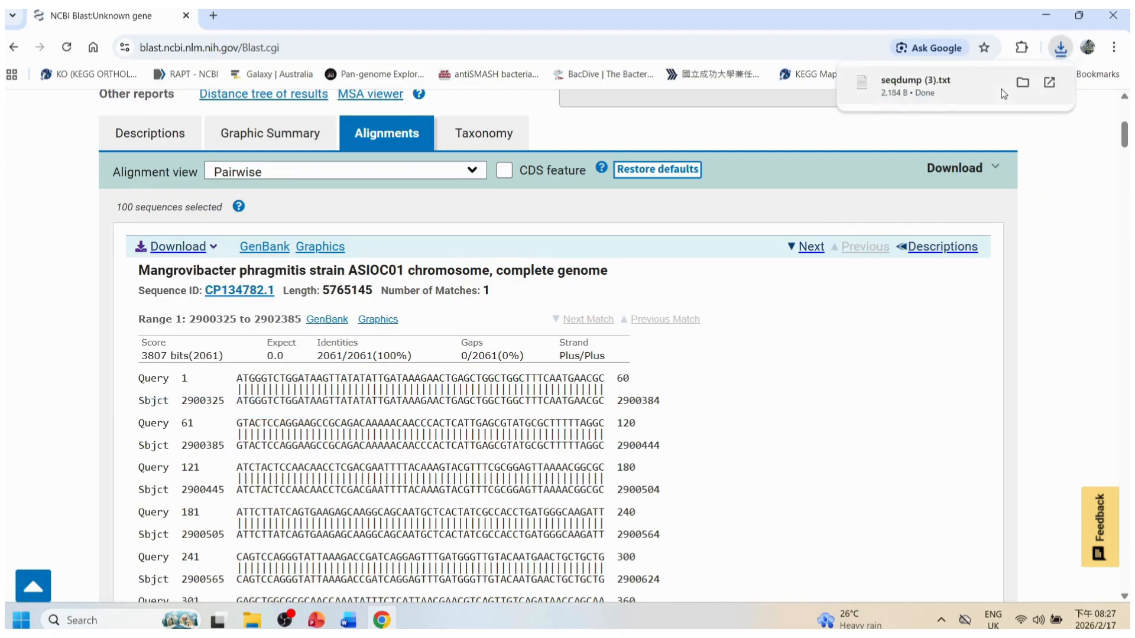
- Open the downloaded file seqdump (3).txt from its folder and highlight the FASTA header line
click(1048, 82)
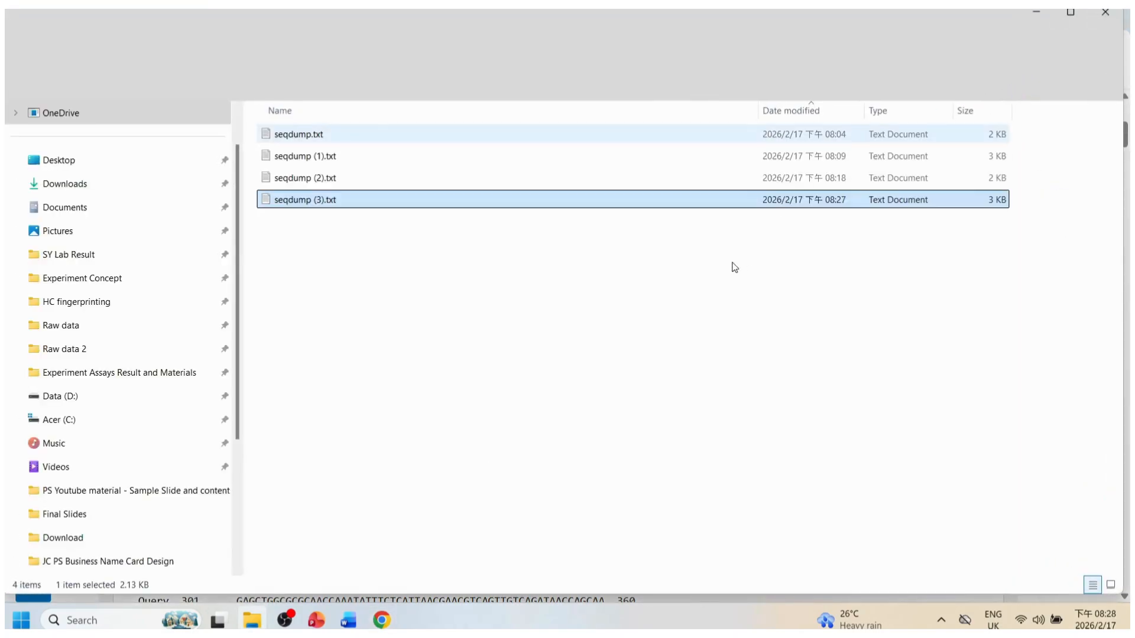
double_click(318, 201)
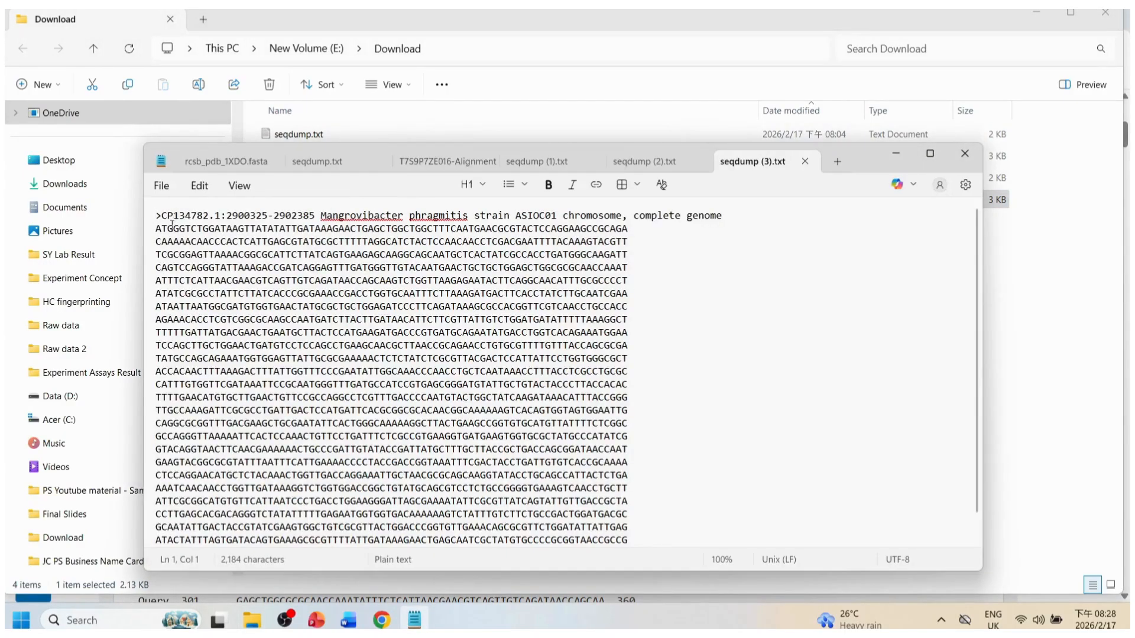
drag(157, 216, 730, 216)
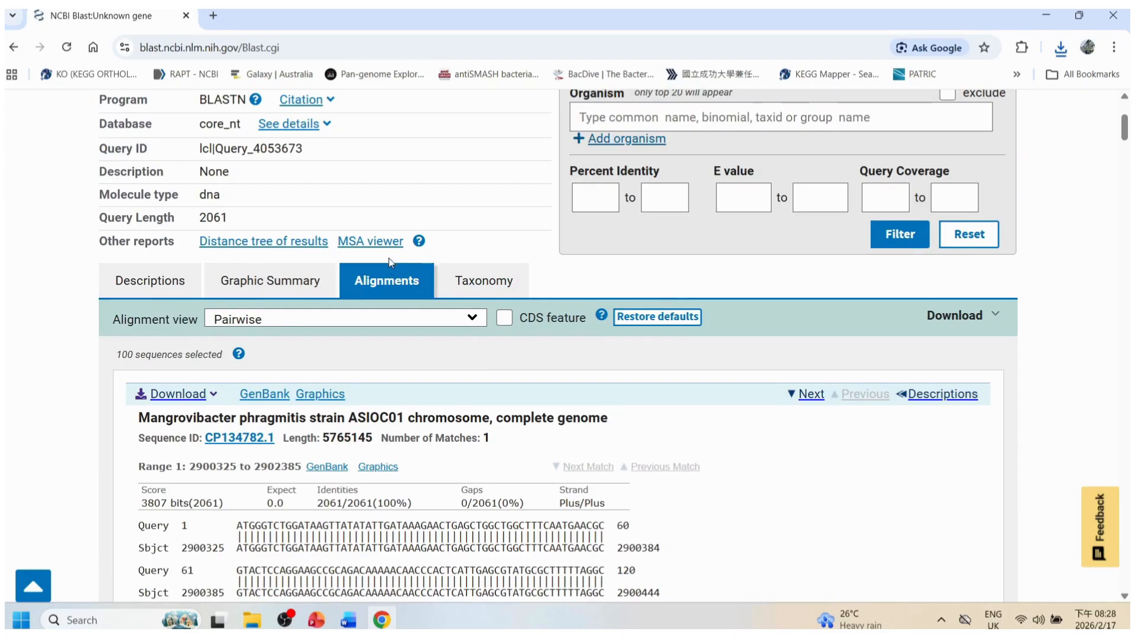
- Open the distance tree of the results and view where the query sits in it
click(289, 247)
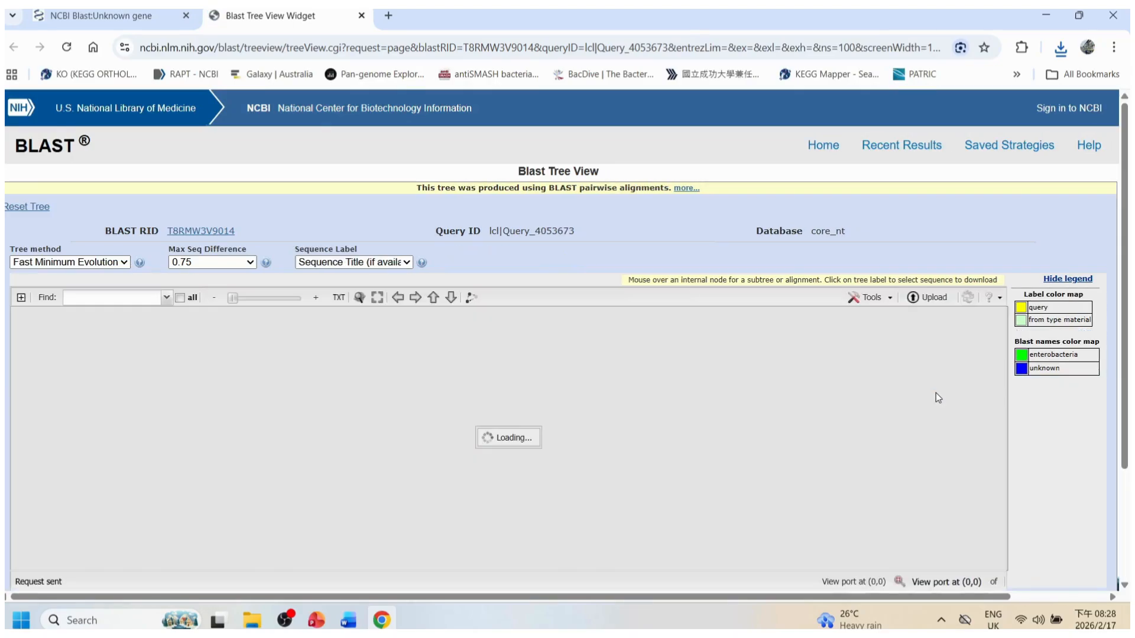
scroll(916, 377, down, 3)
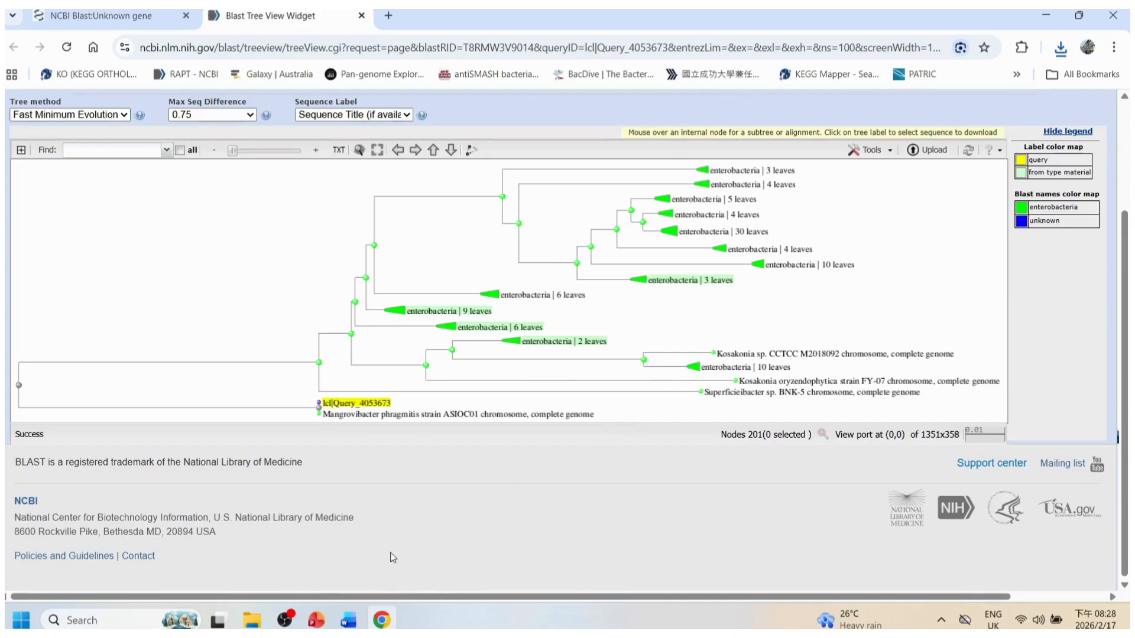
- Switch to PowerPoint and start the slide show at the credit and citation slide
click(316, 620)
click(972, 594)
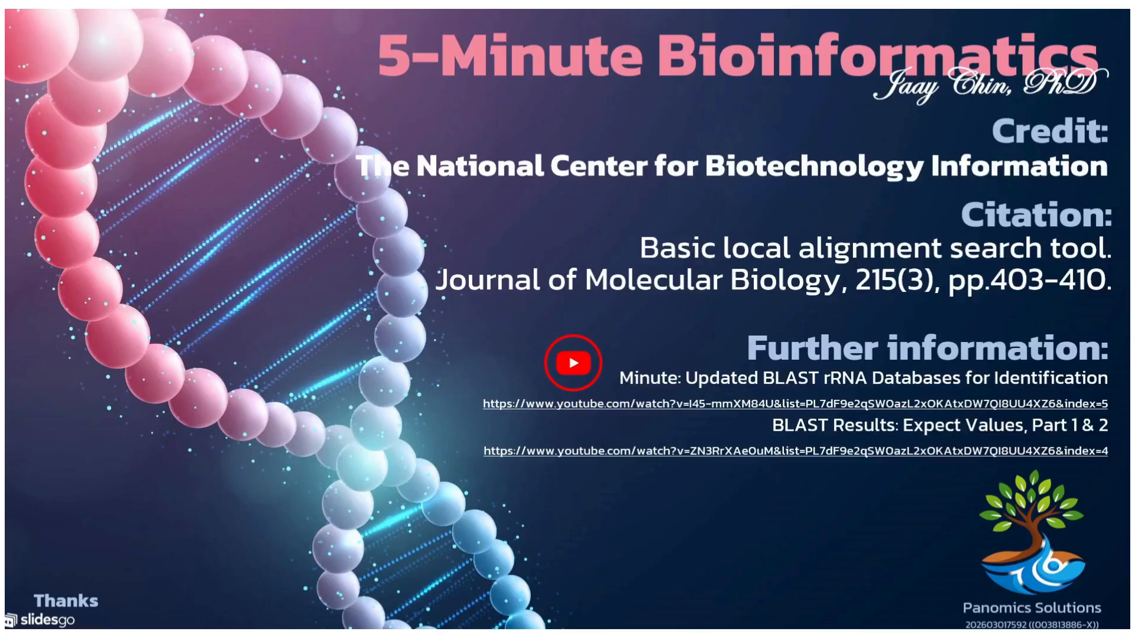